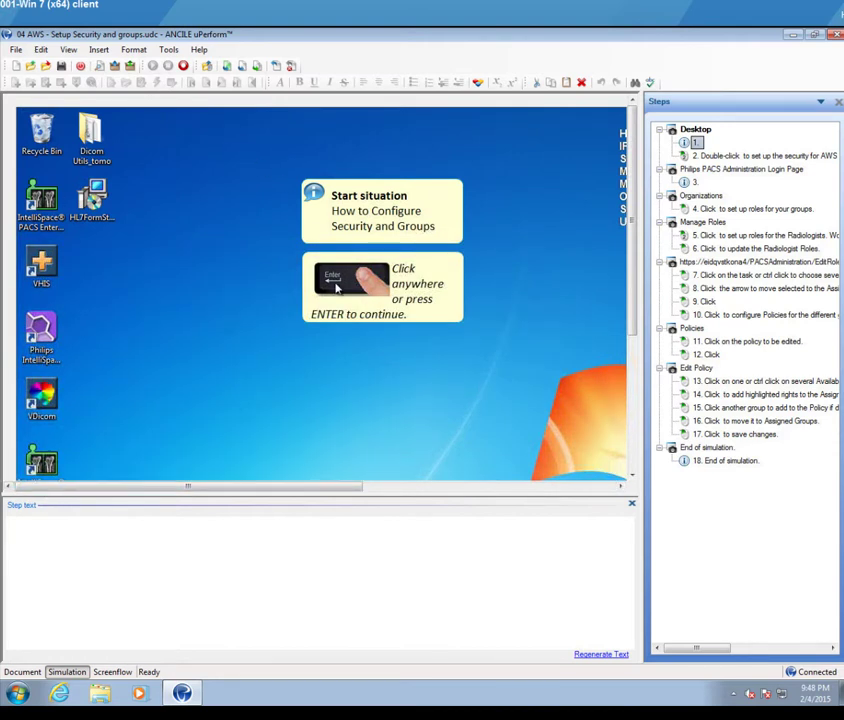
# Step: Show step 3, the 'Log into te IntelliSpace PACS Admin Tool' logon screen
pyautogui.moveTo(740, 155)
pyautogui.mouseDown()
pyautogui.moveTo(740, 185)
pyautogui.moveTo(735, 160)
pyautogui.mouseUp()
pyautogui.click(697, 183)
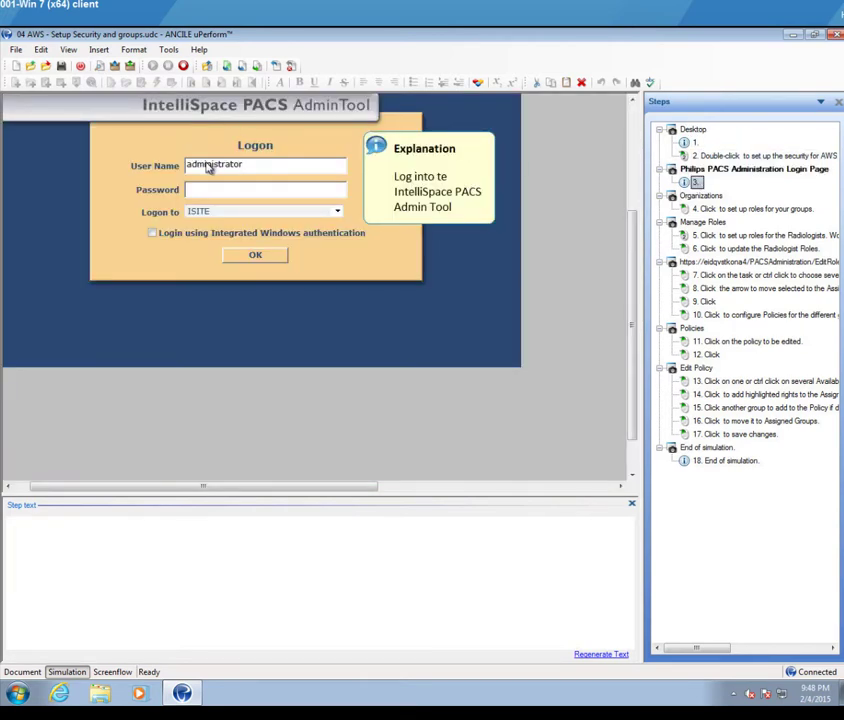
# Step: Add a Left click mouse action to the logon step through Insert > Action > Mouse
pyautogui.click(100, 50)
pyautogui.moveTo(118, 66)
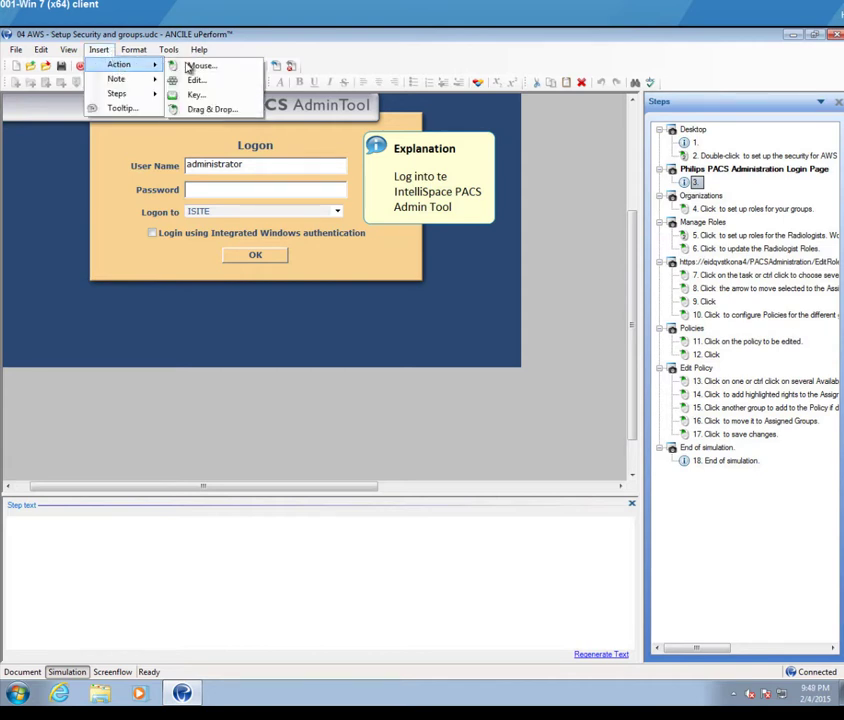
pyautogui.click(194, 64)
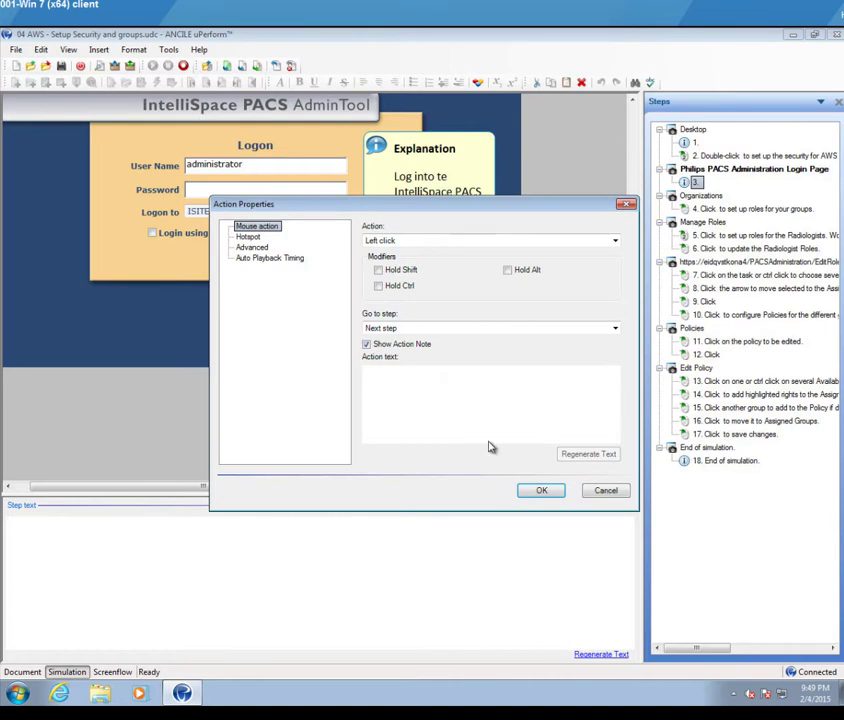
pyautogui.click(537, 490)
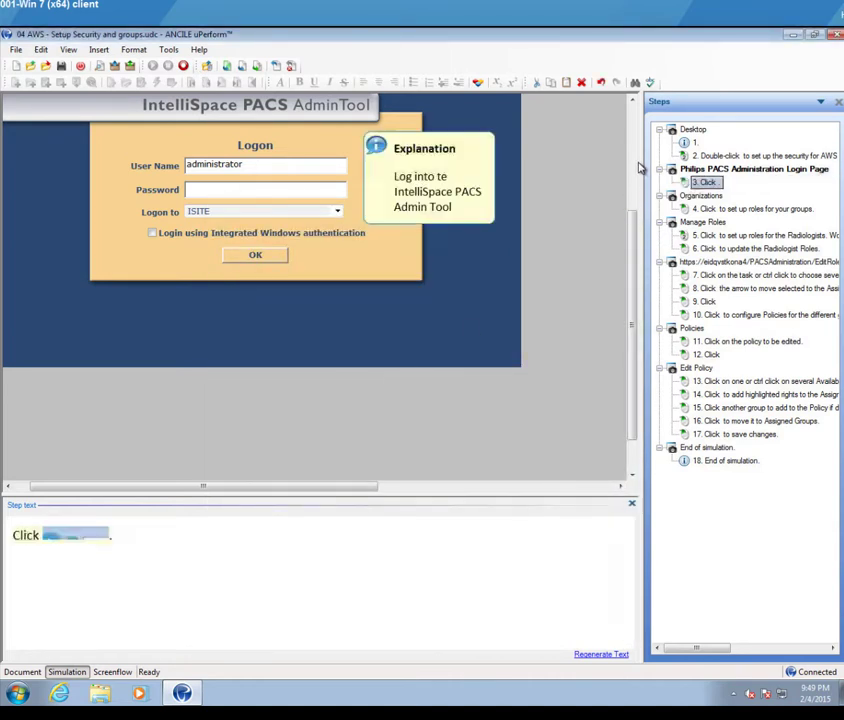
# Step: Replace step 3's text with 'click in the username field', then show step 4, Organizations
pyautogui.scroll(3, 263, 318)
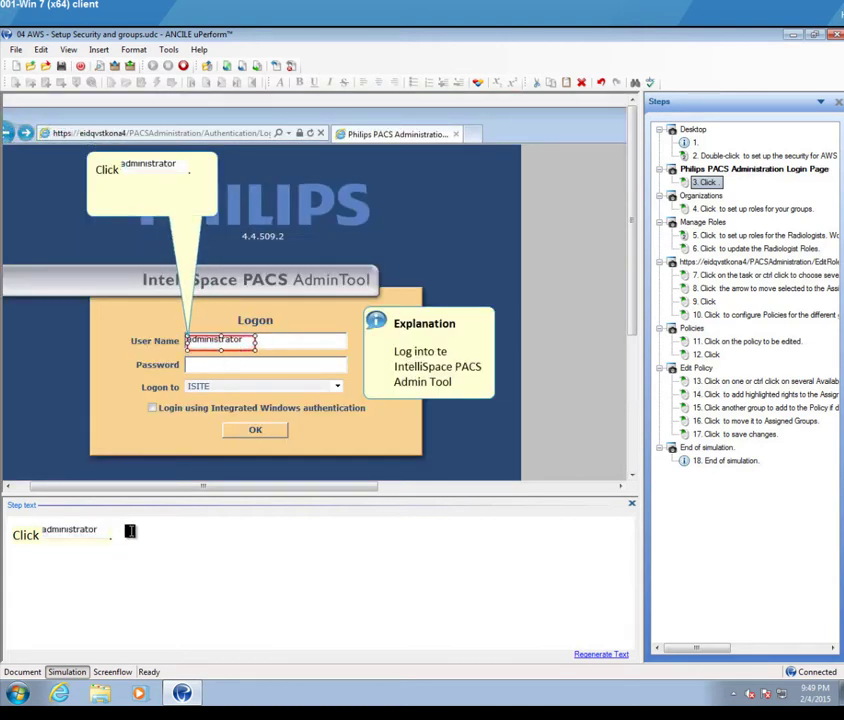
pyautogui.moveTo(120, 536); pyautogui.dragTo(4, 531)
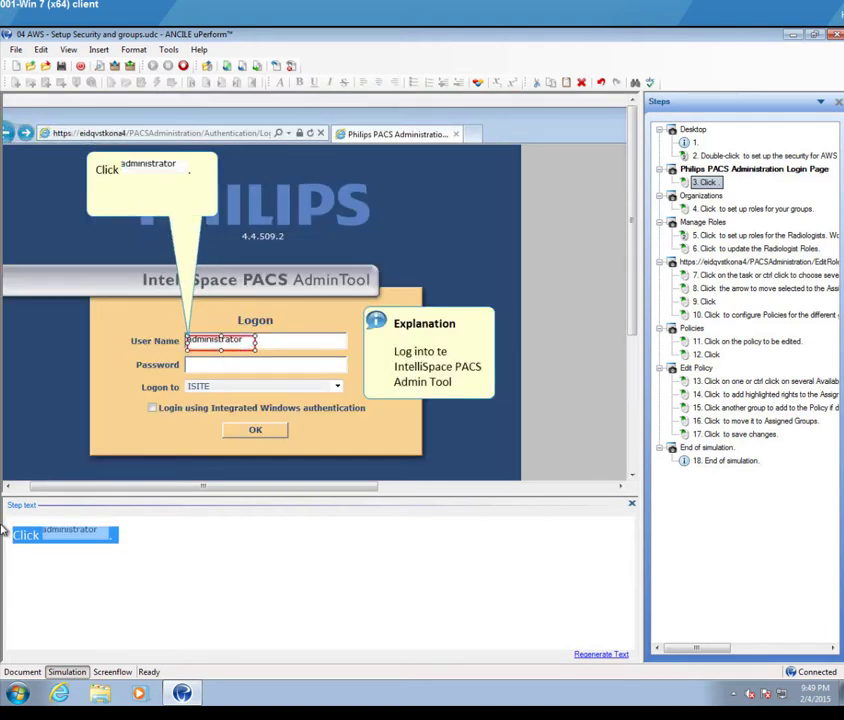
pyautogui.write('click')
pyautogui.press('BackSpace')
pyautogui.press('BackSpace')
pyautogui.press('BackSpace')
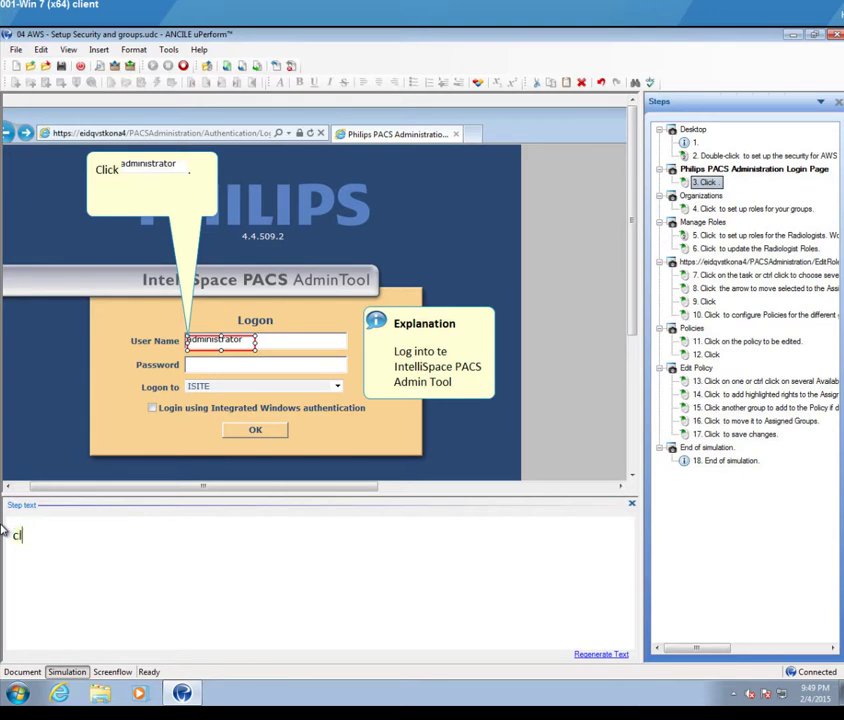
pyautogui.write('ick in the username fi')
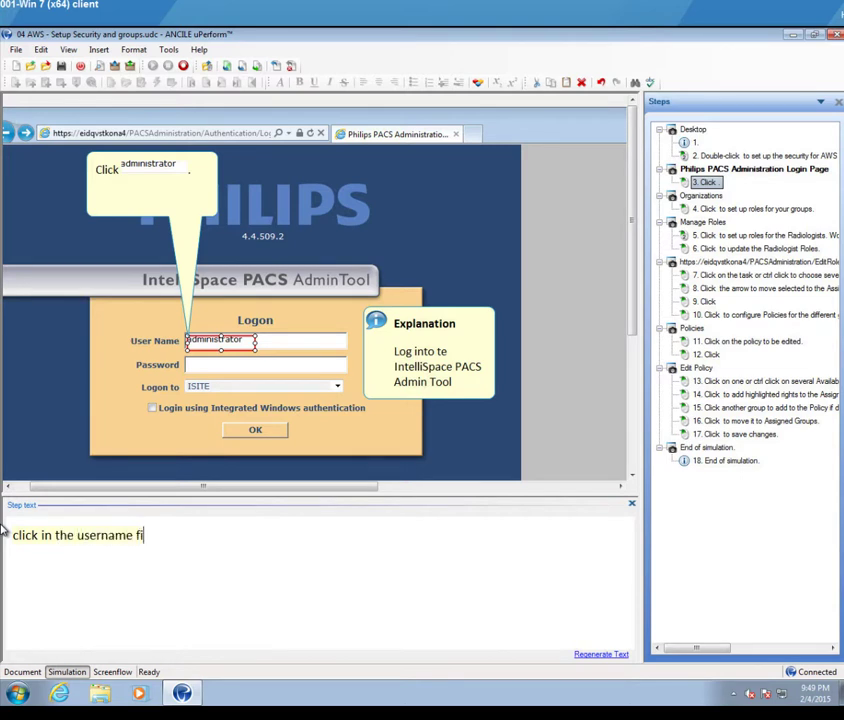
pyautogui.write('eld')
pyautogui.click(688, 113)
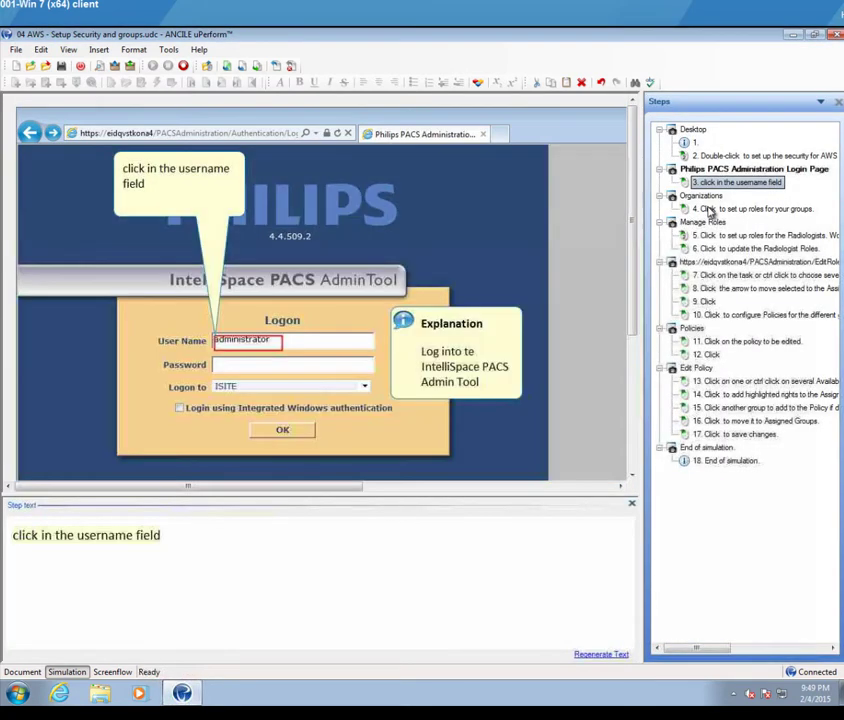
pyautogui.click(709, 209)
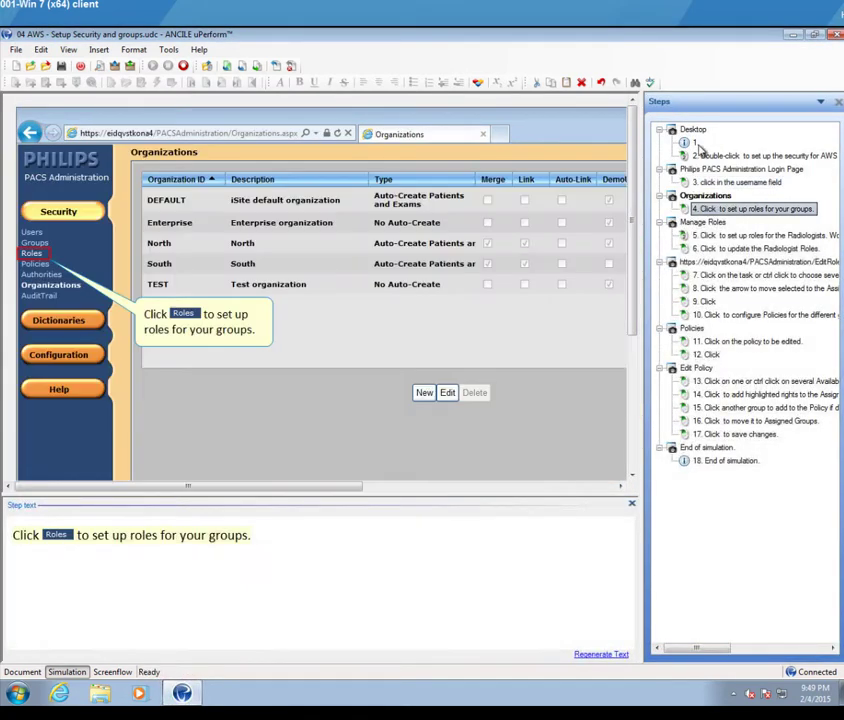
# Step: Return to step 1, 'How to Configure Security and Groups', and save the simulation
pyautogui.click(695, 142)
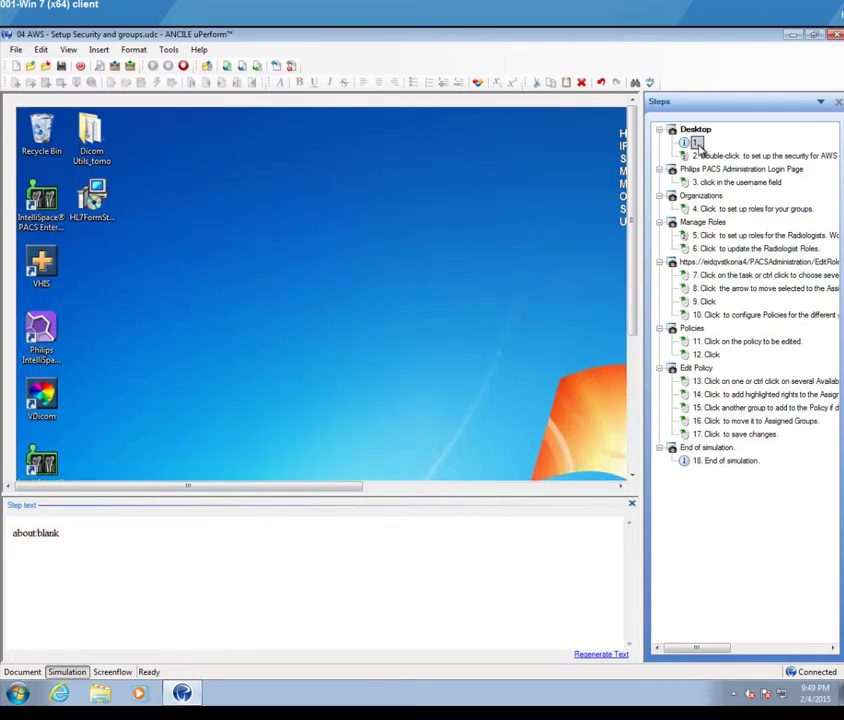
pyautogui.click(61, 66)
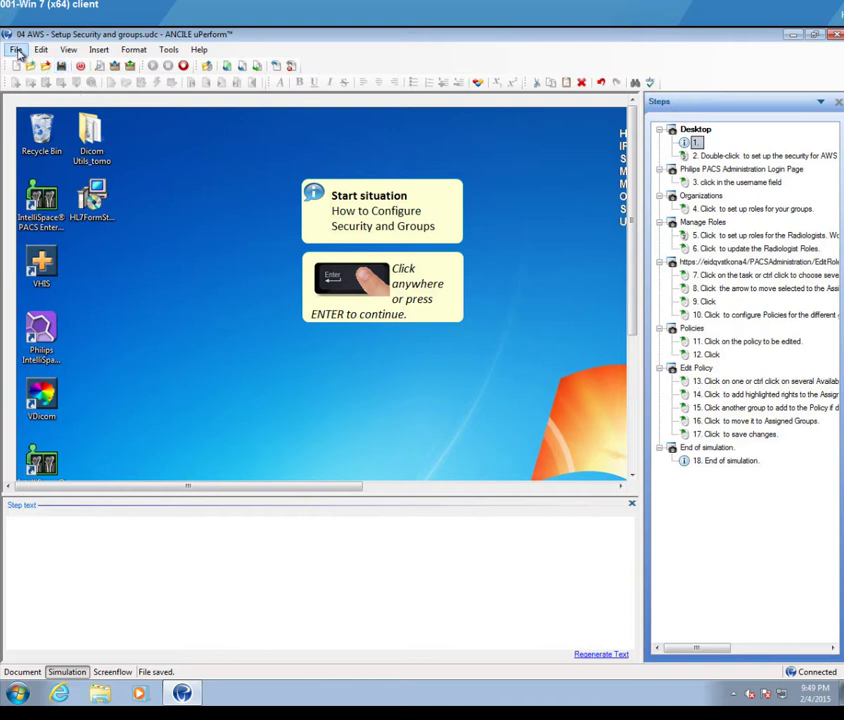
# Step: Choose Re-Record 04 AWS - Setup Security and groups.udc from the File menu
pyautogui.click(16, 50)
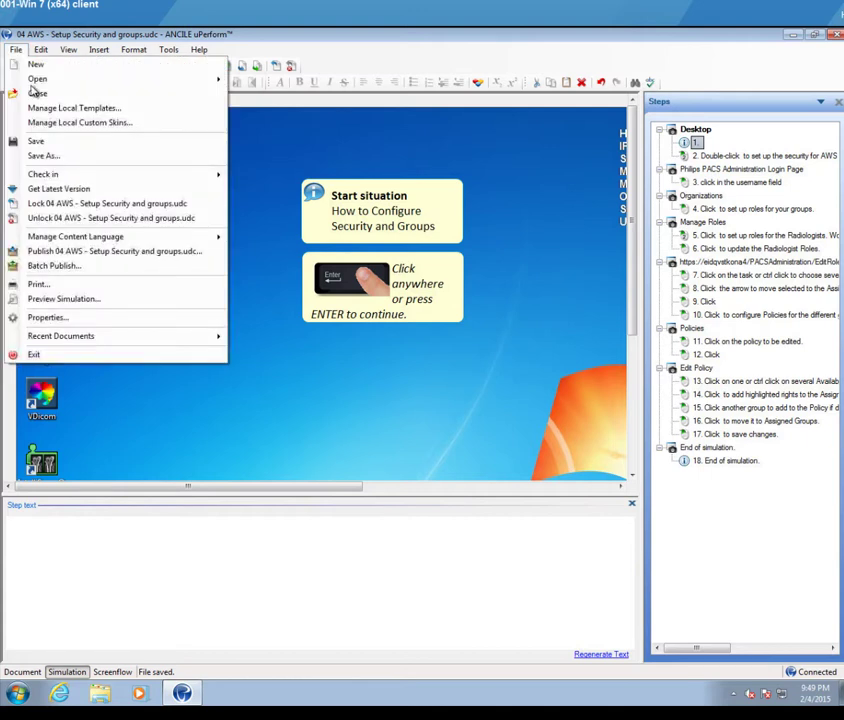
pyautogui.moveTo(121, 240)
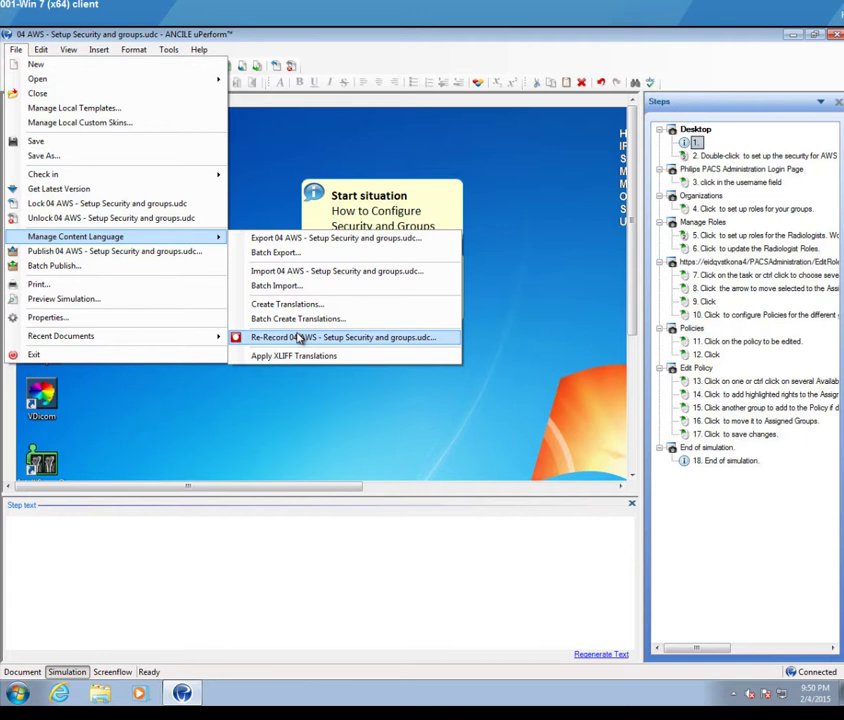
pyautogui.click(298, 338)
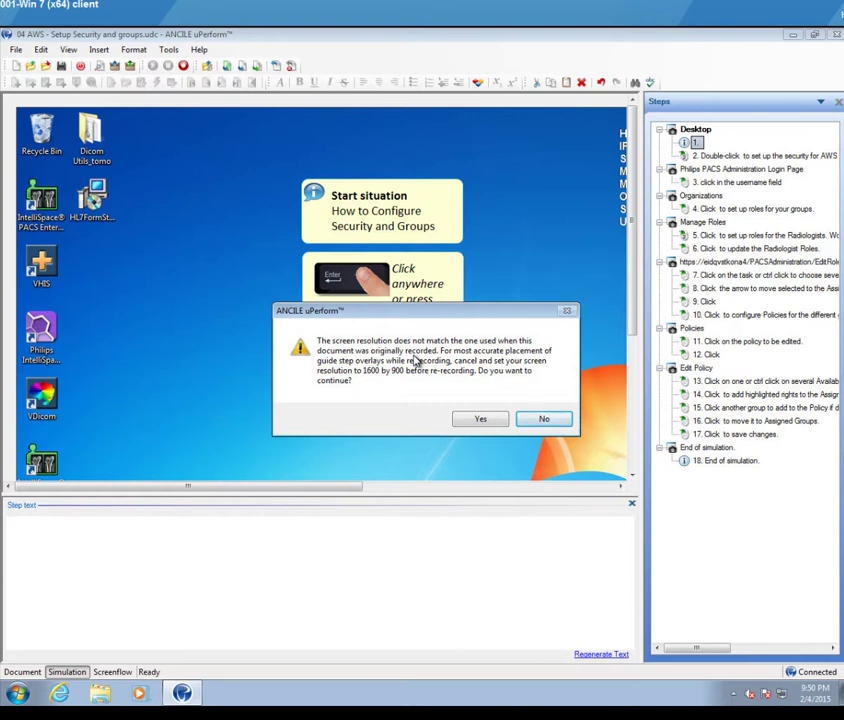
# Step: Accept the resolution warning and start re-recording in English (United States)
pyautogui.click(481, 419)
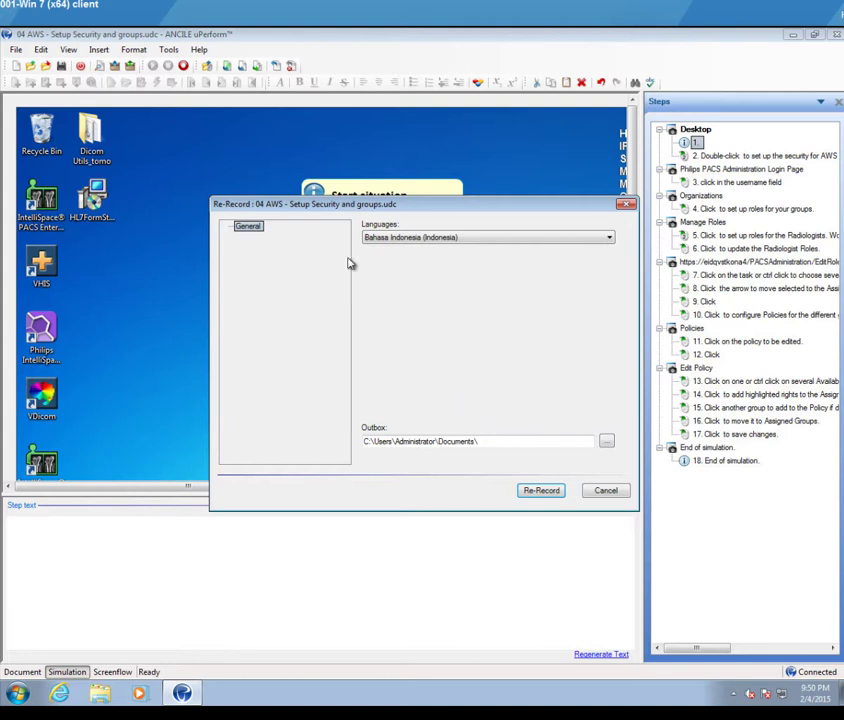
pyautogui.click(535, 244)
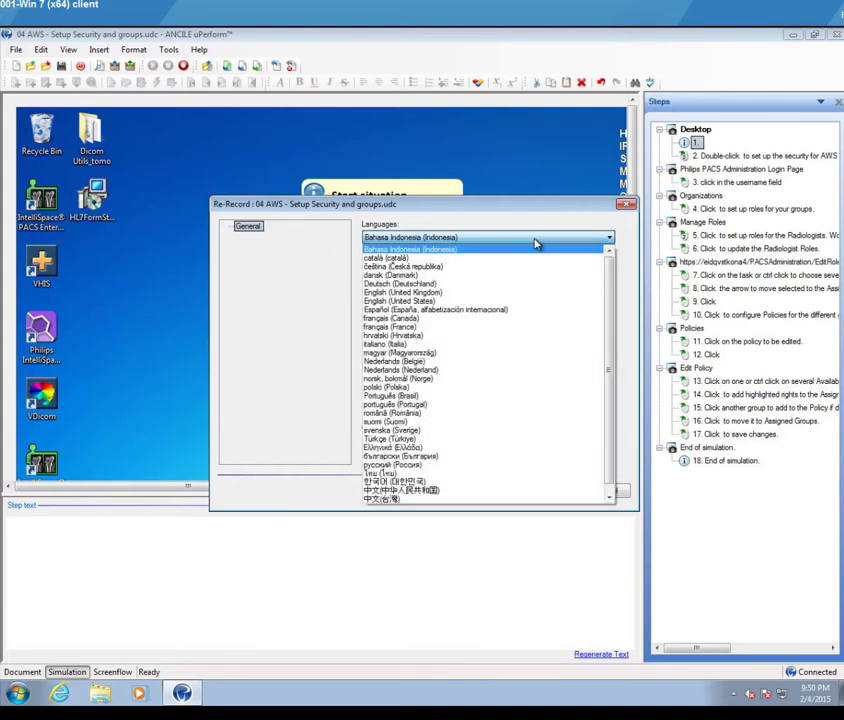
pyautogui.click(425, 304)
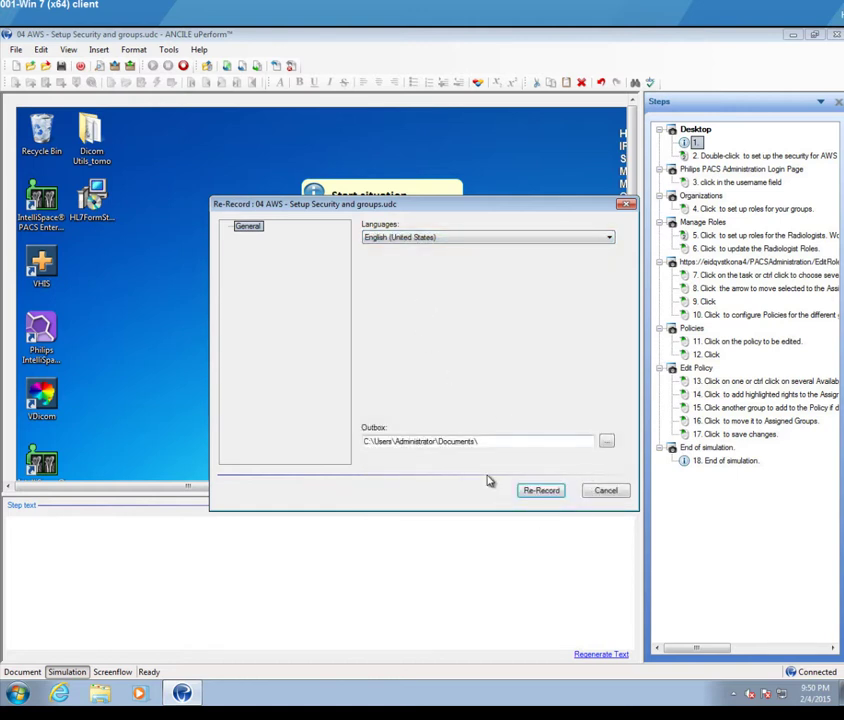
pyautogui.click(487, 441)
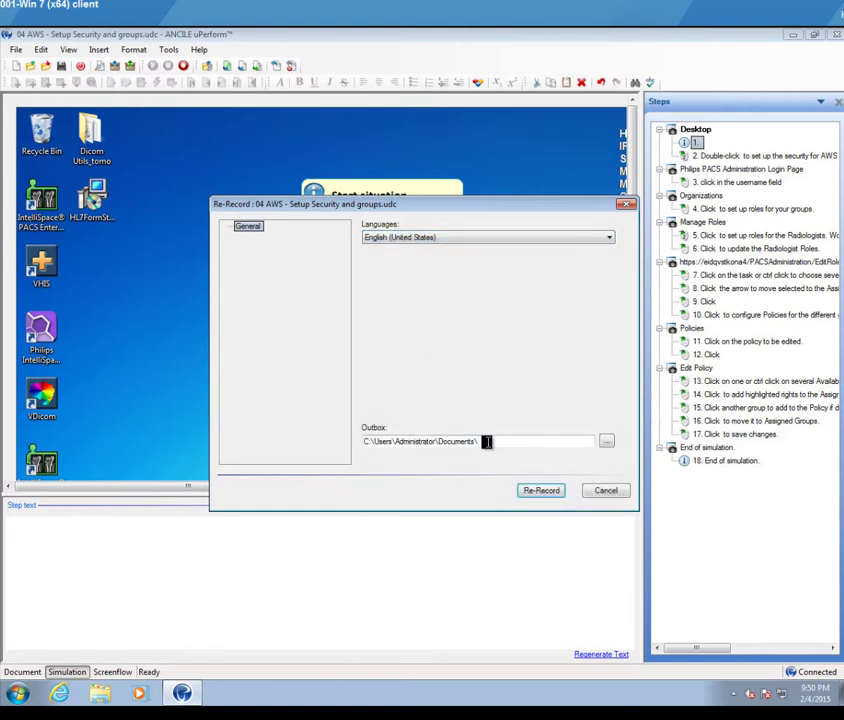
pyautogui.click(543, 492)
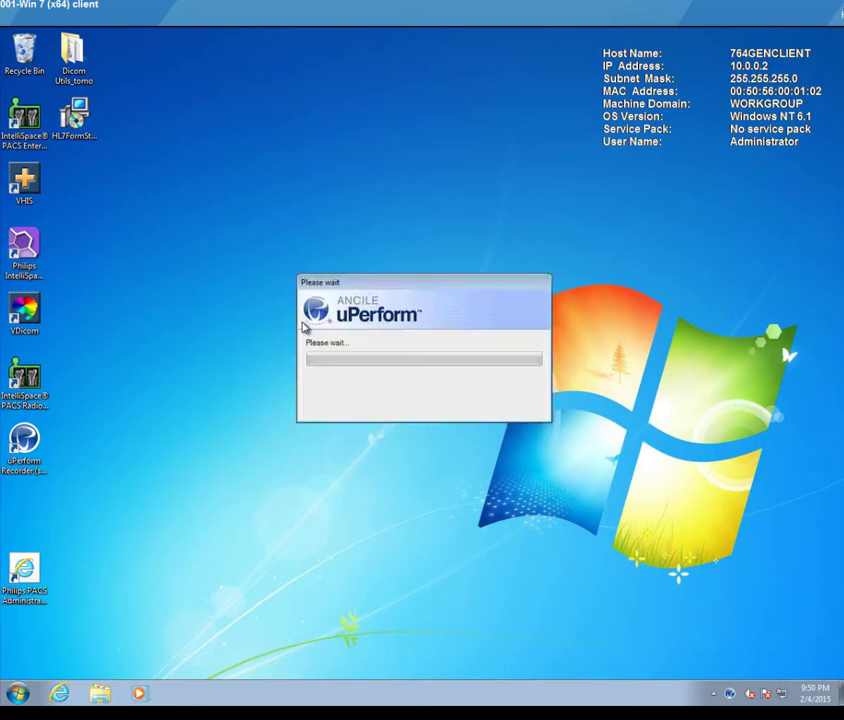
# Step: Confirm the desktop screen resolution is 1280 × 1024 and close the window unchanged
pyautogui.rightClick(218, 297)
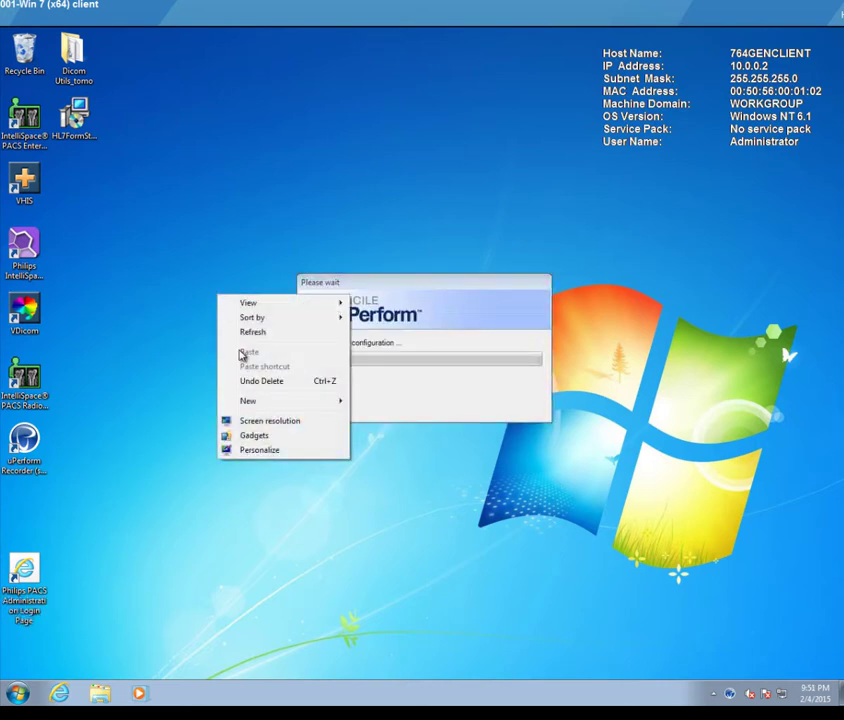
pyautogui.click(267, 421)
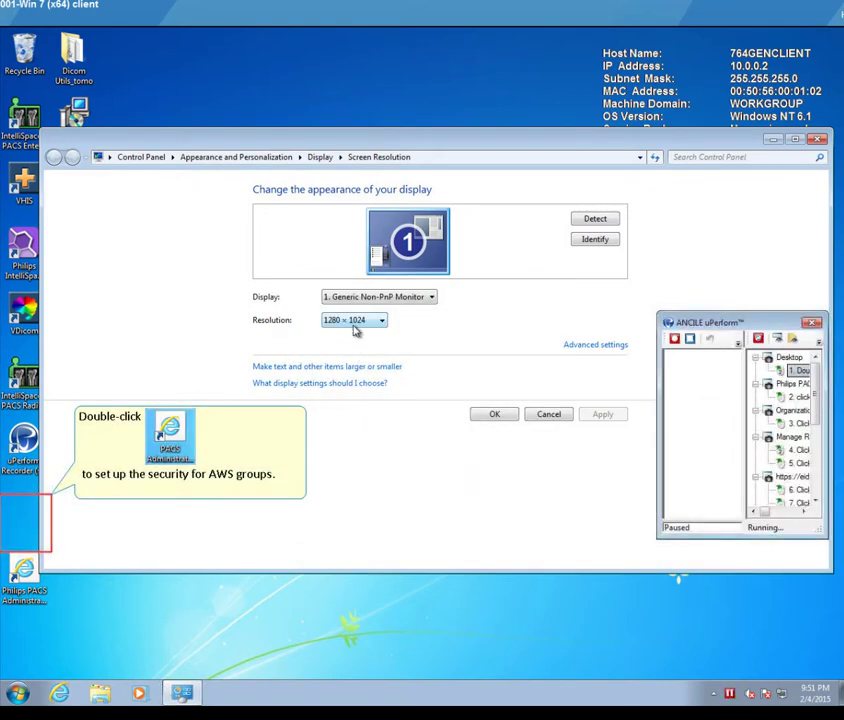
pyautogui.click(817, 138)
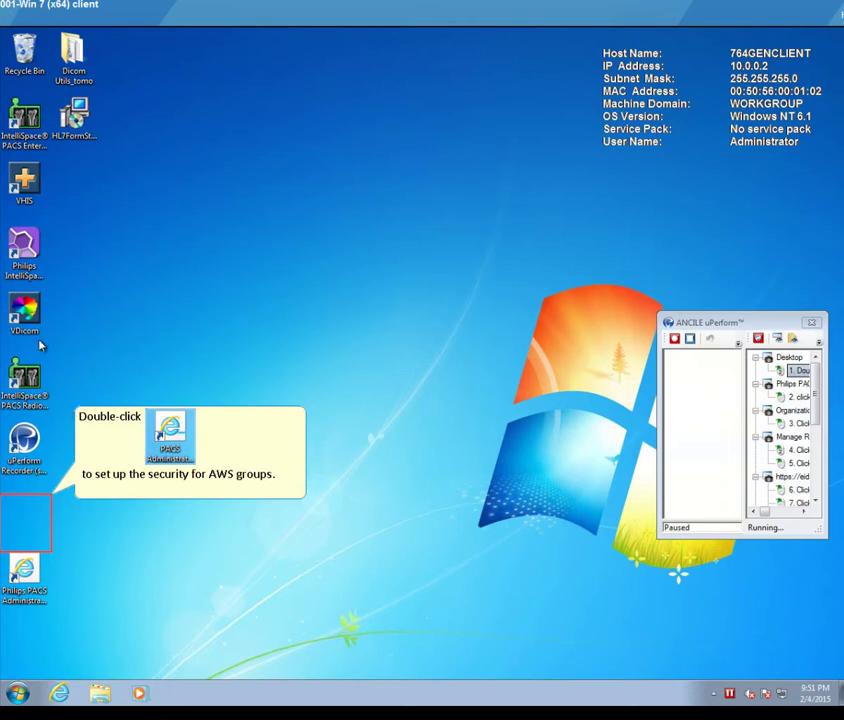
# Step: Empty the Recycle Bin
pyautogui.rightClick(25, 53)
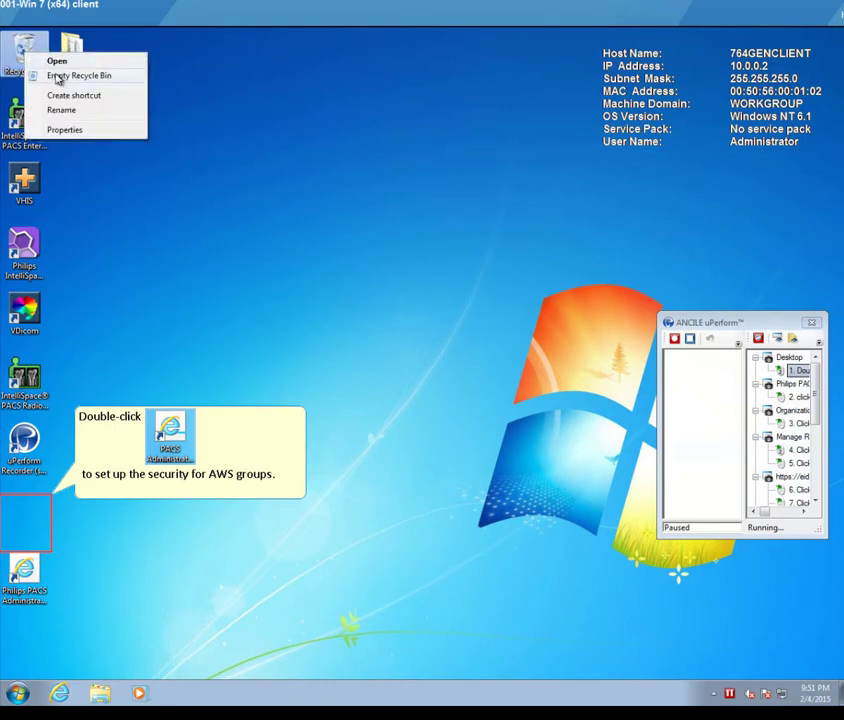
pyautogui.click(72, 75)
pyautogui.click(482, 370)
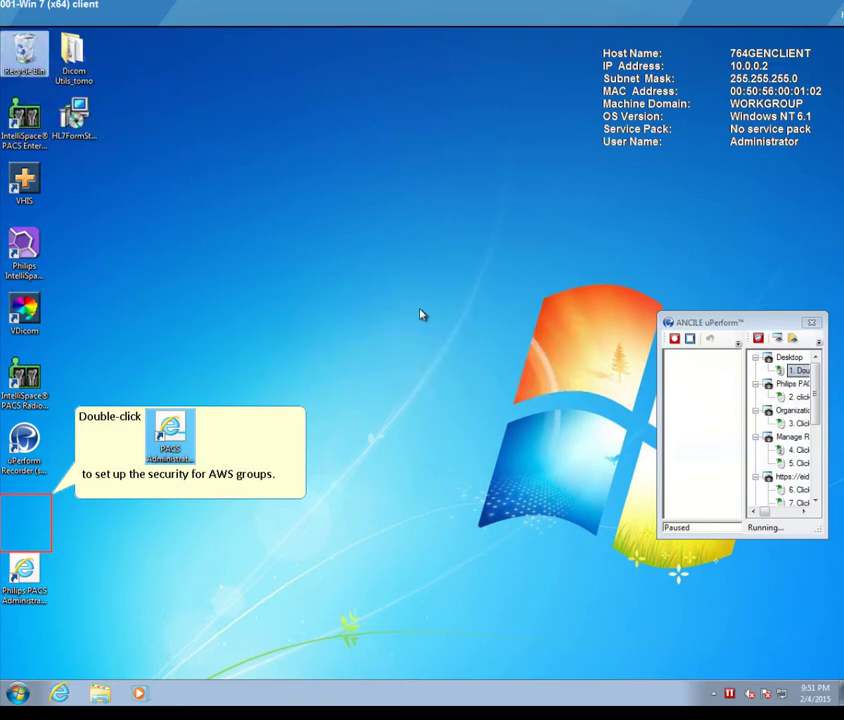
# Step: Preview the recorder's username-field and Roles steps, returning to the first desktop step
pyautogui.click(358, 296)
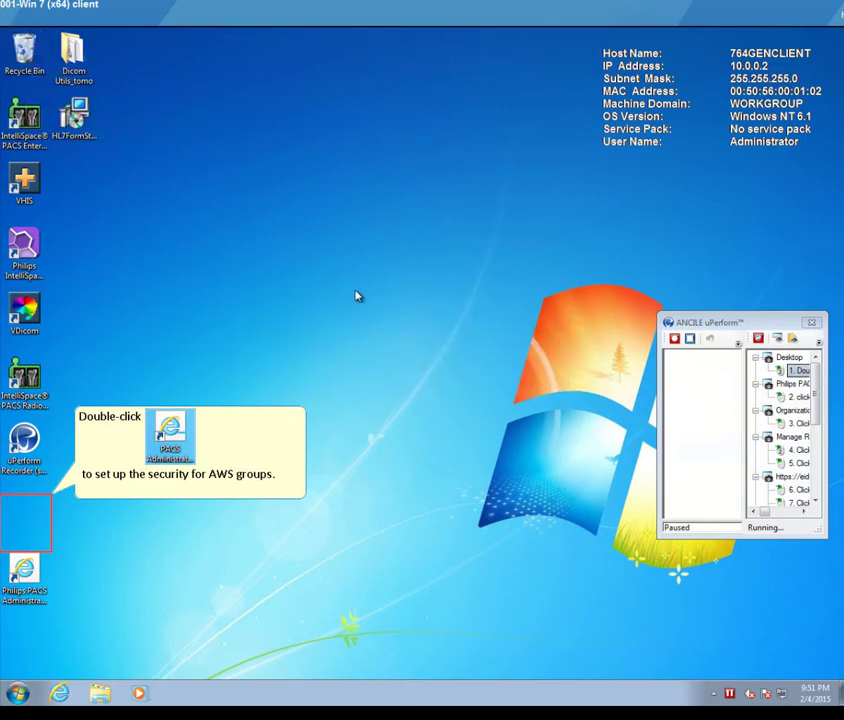
pyautogui.click(800, 398)
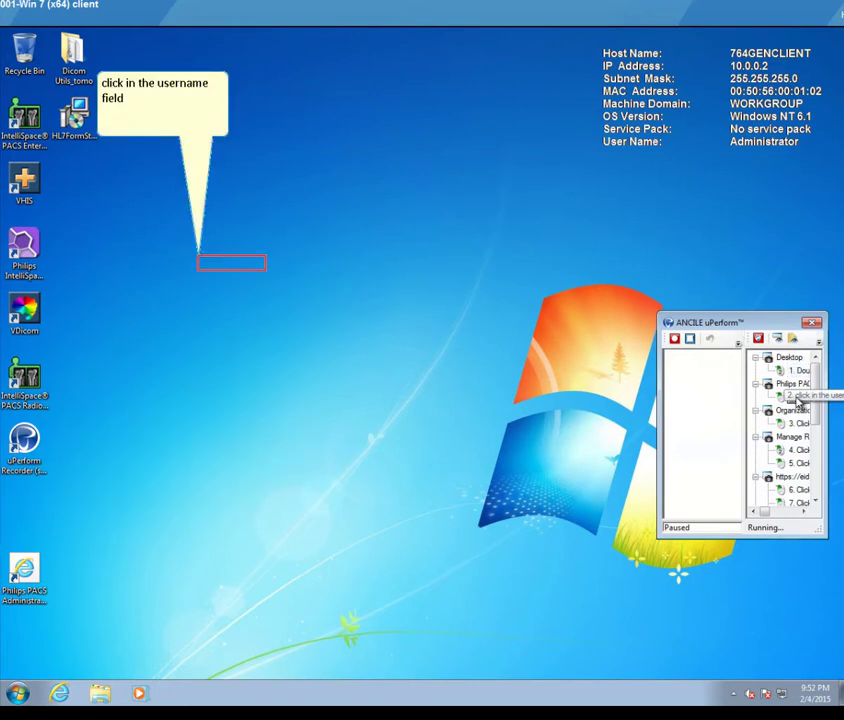
pyautogui.click(798, 372)
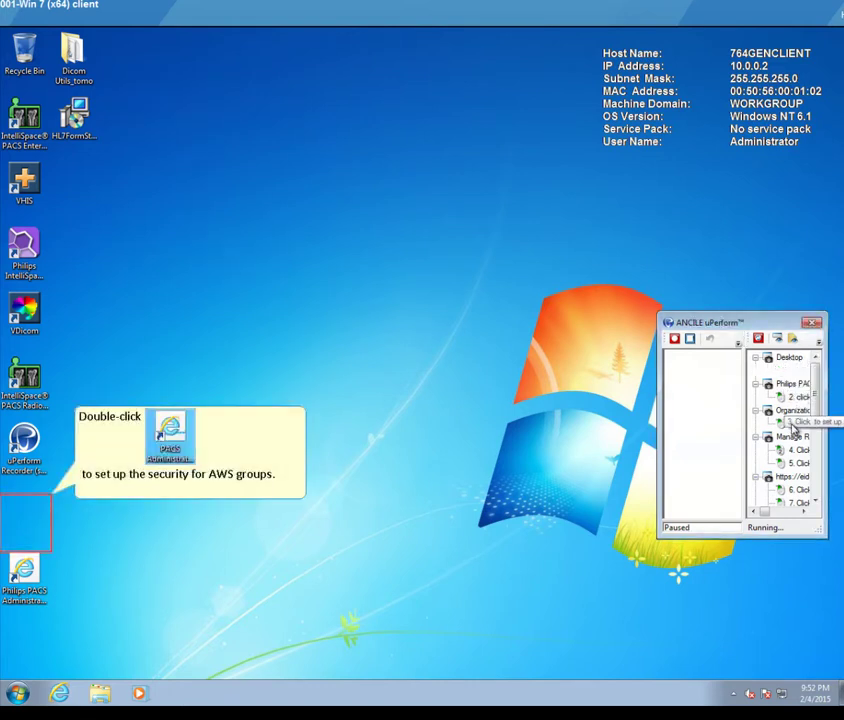
pyautogui.click(795, 423)
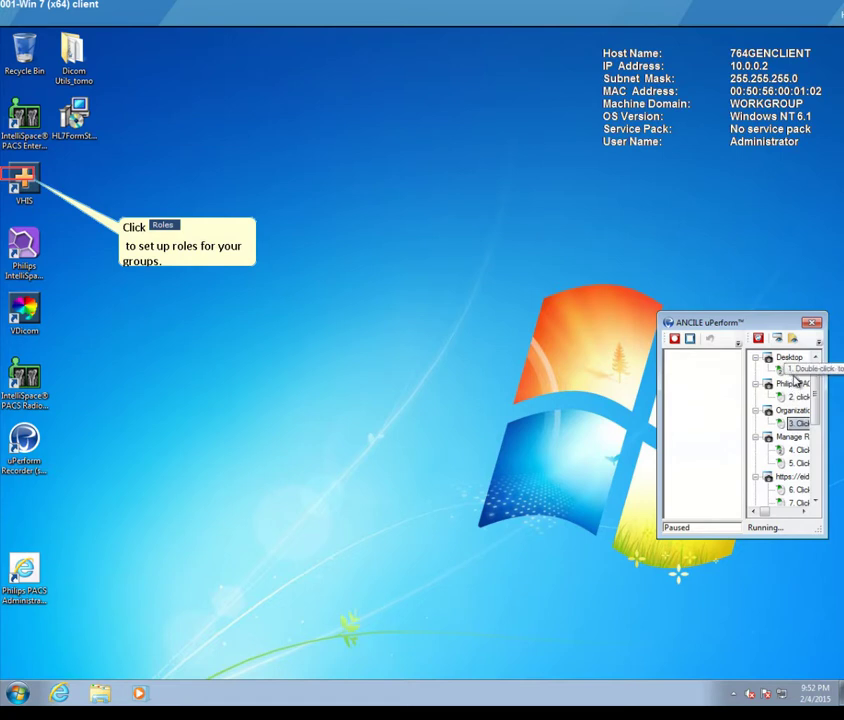
pyautogui.click(797, 372)
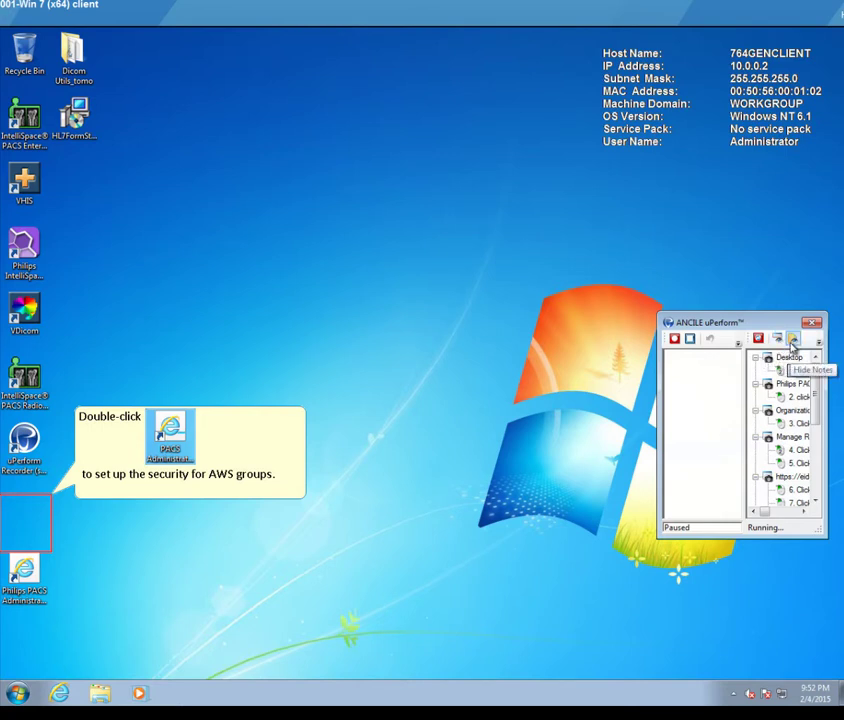
pyautogui.click(818, 343)
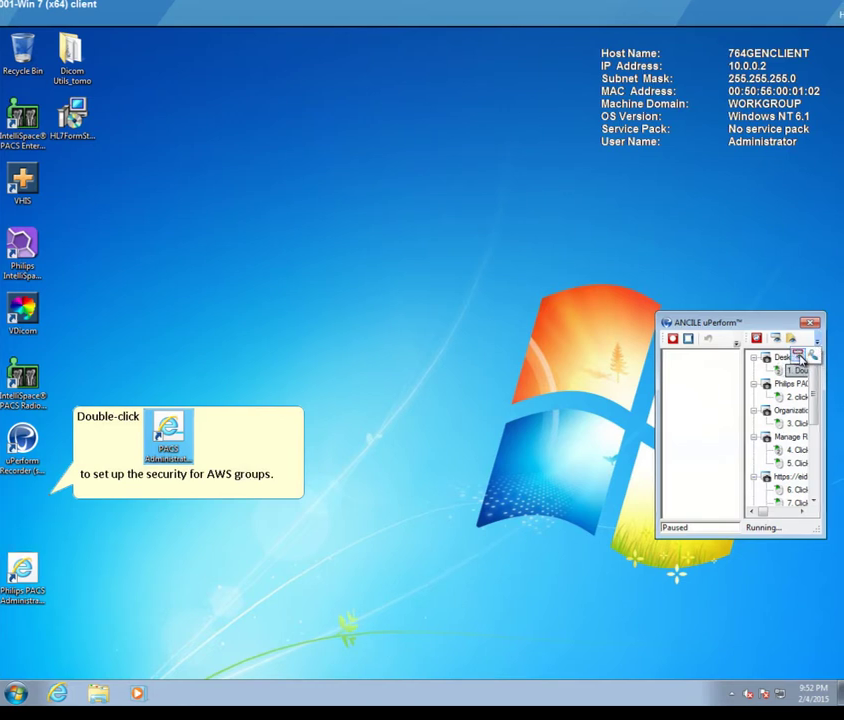
pyautogui.click(817, 349)
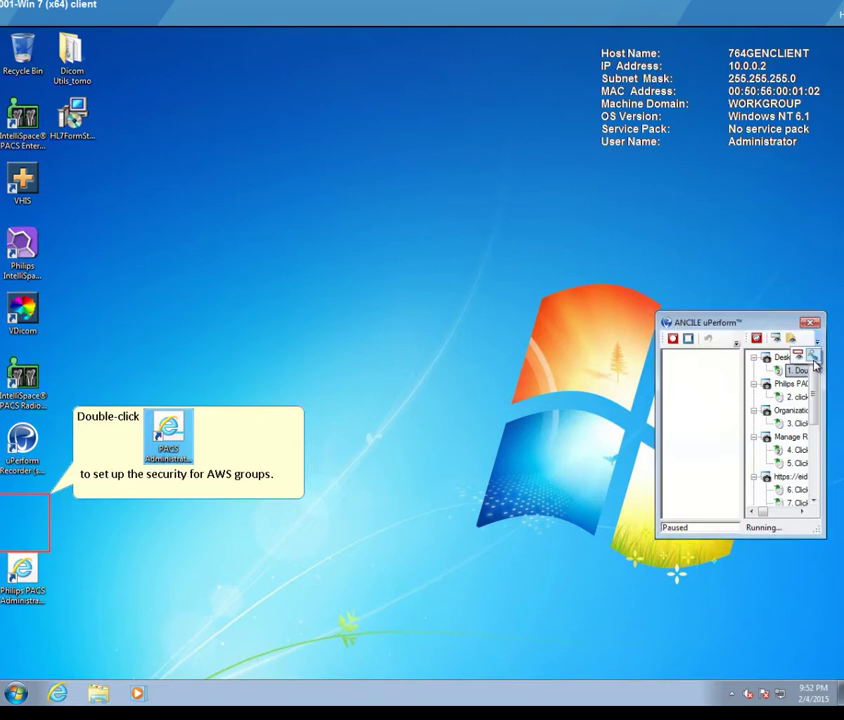
# Step: View and close step 1's details, then resume recording
pyautogui.click(816, 362)
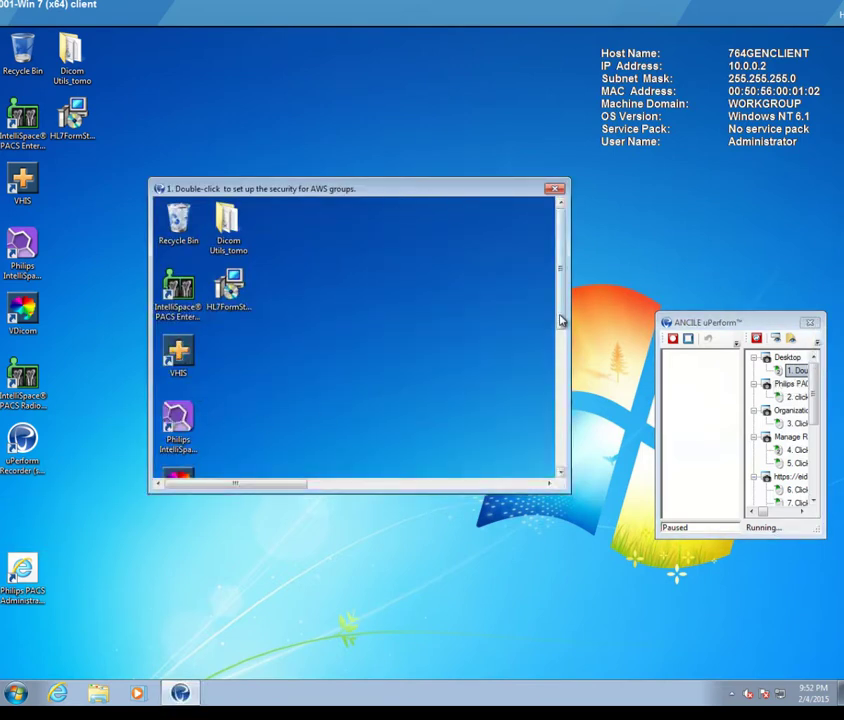
pyautogui.moveTo(560, 320); pyautogui.dragTo(571, 437)
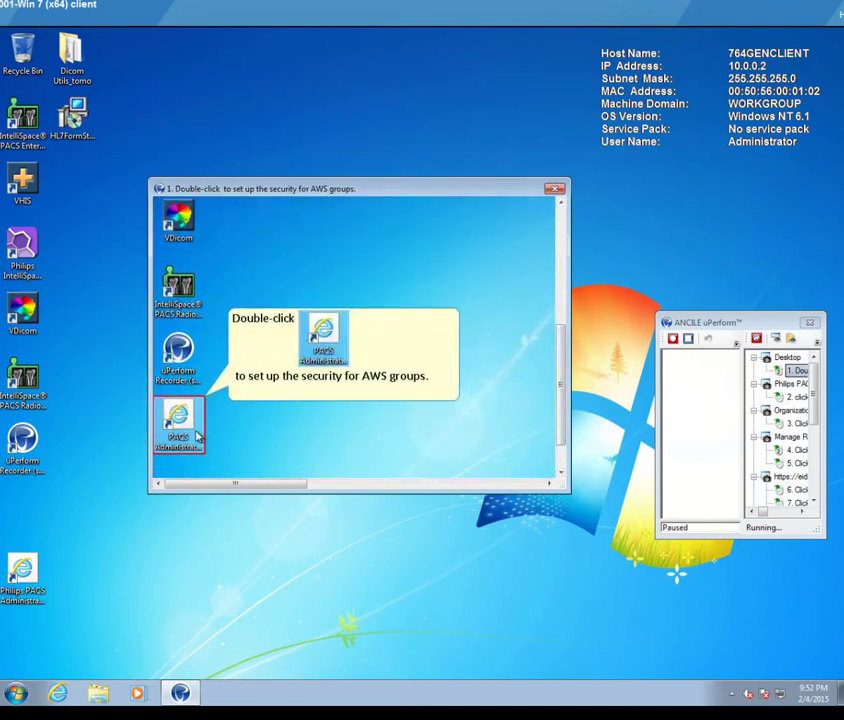
pyautogui.click(560, 190)
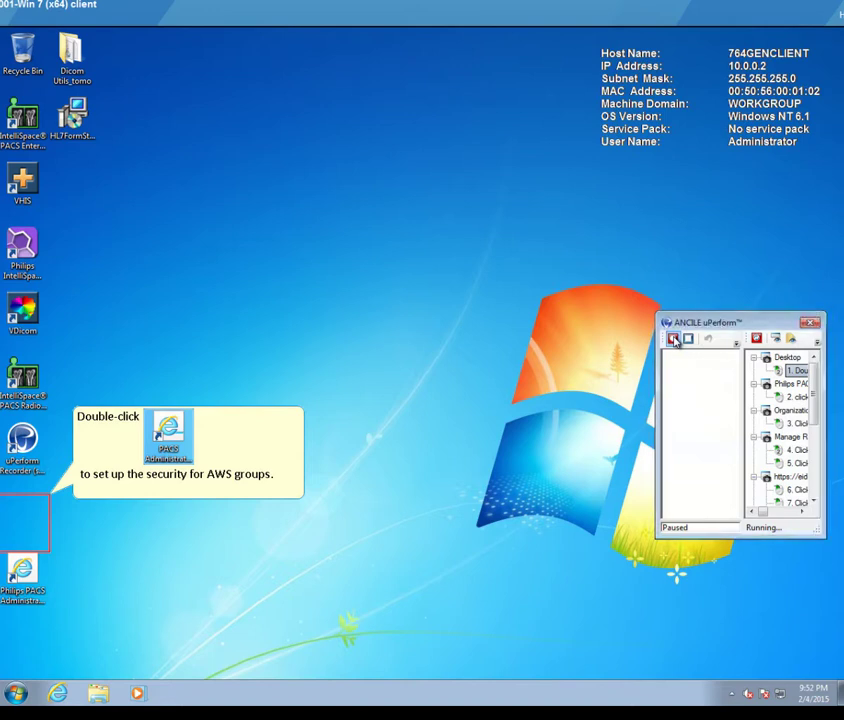
pyautogui.click(674, 340)
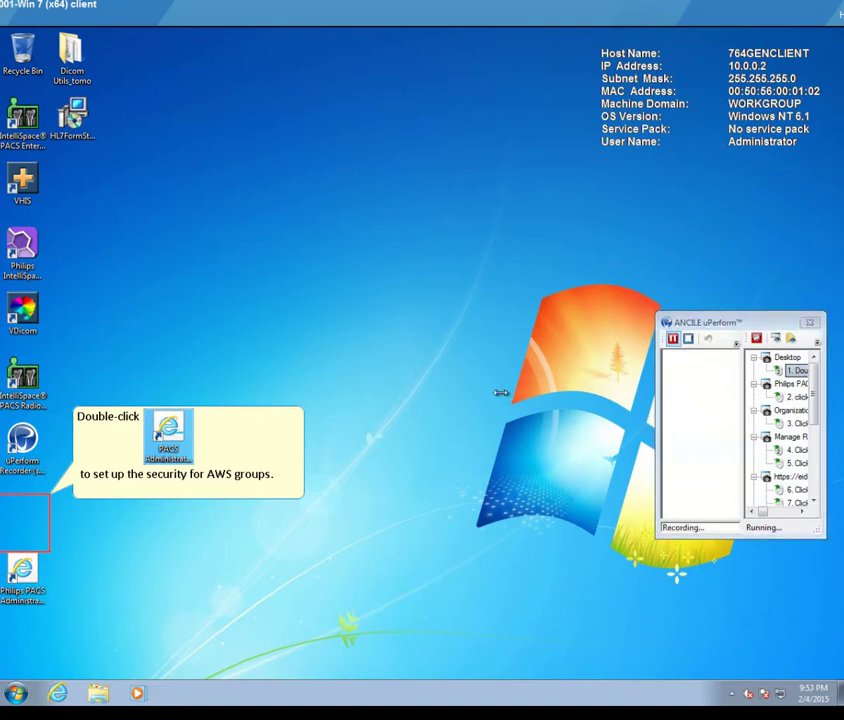
# Step: Launch Philips PACS Administration and pause recording before entering credentials
pyautogui.doubleClick(22, 578)
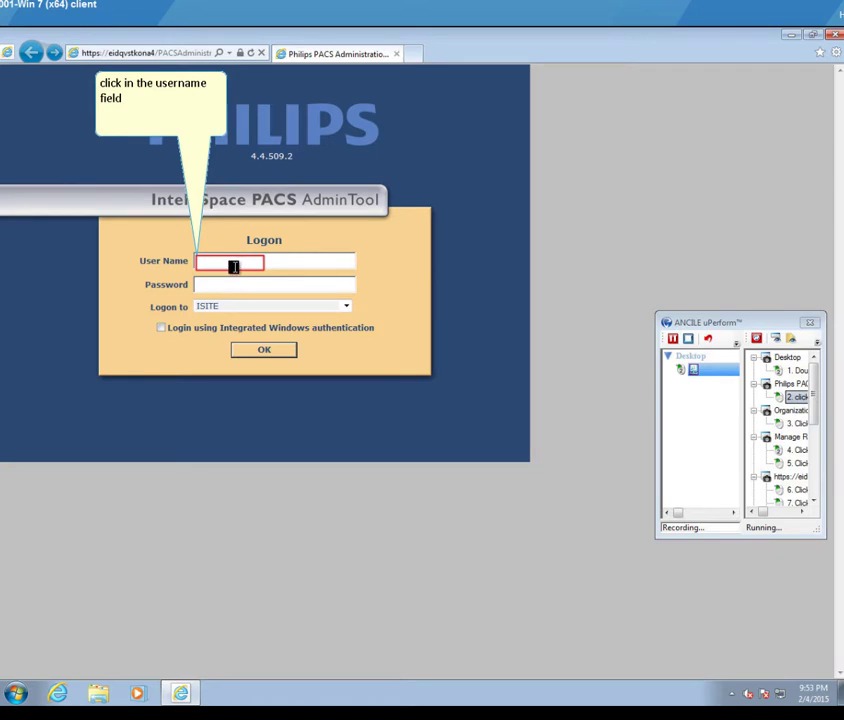
pyautogui.click(233, 264)
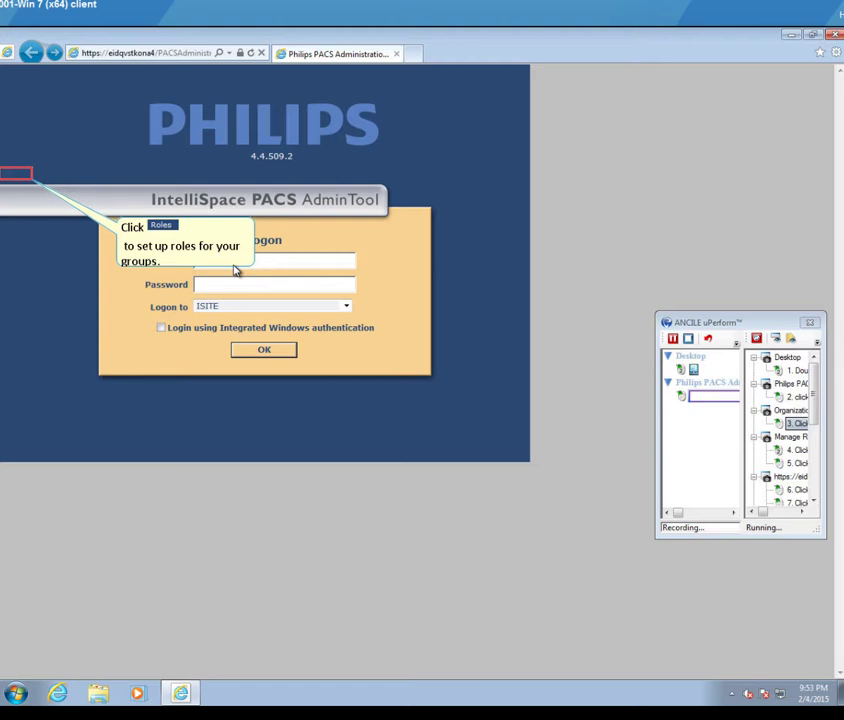
pyautogui.click(757, 339)
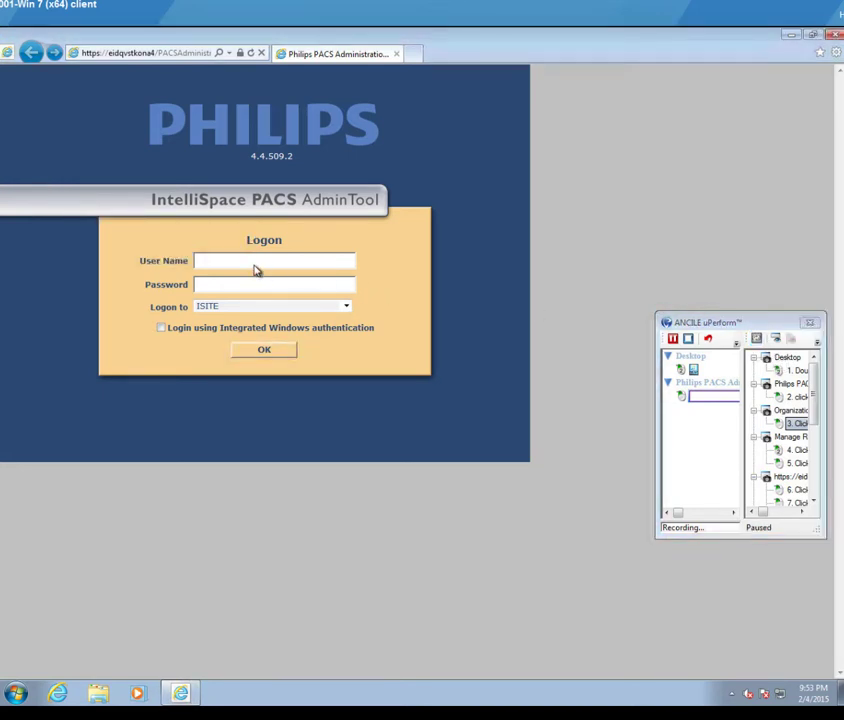
# Step: Log in with user name Administrator and the account password
pyautogui.click(221, 260)
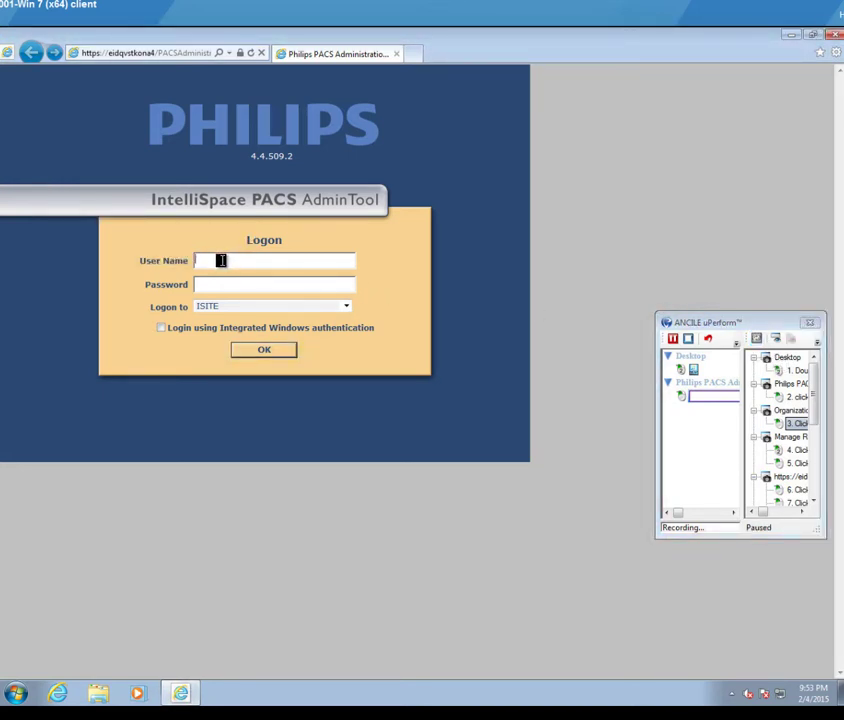
pyautogui.write('Administrator')
pyautogui.click(244, 283)
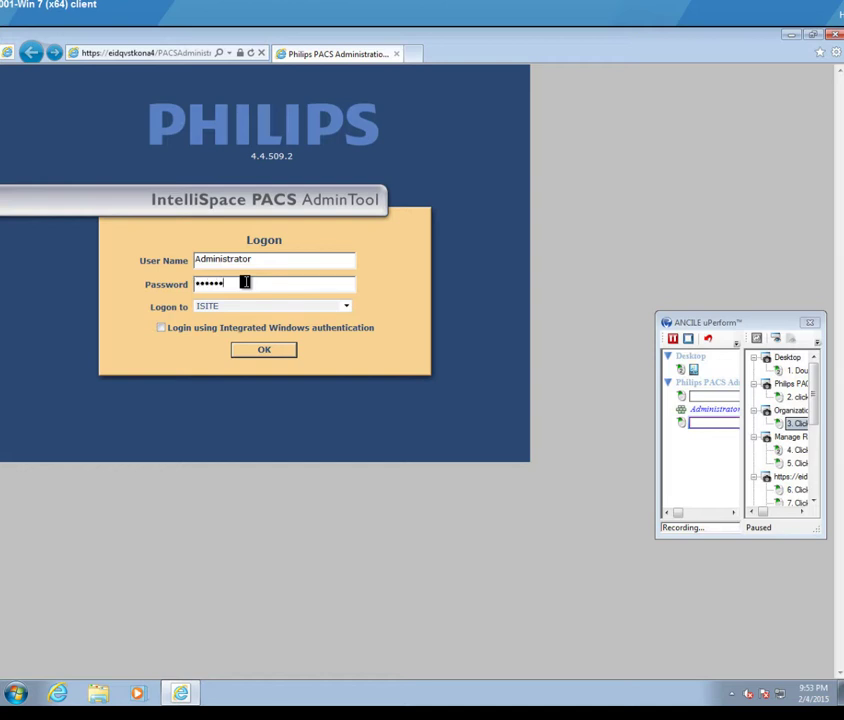
pyautogui.click(268, 350)
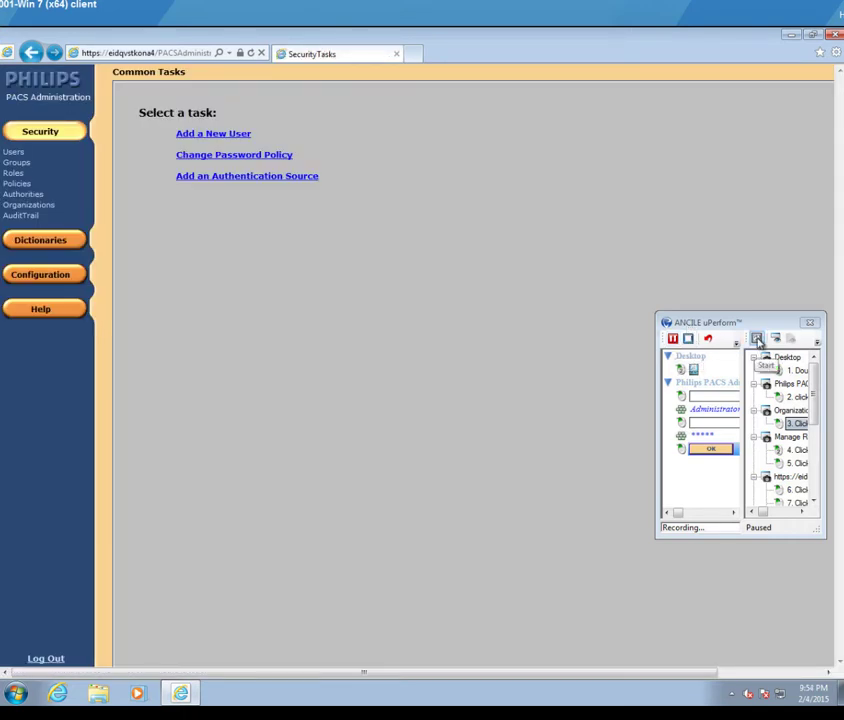
# Step: Resume recording, list Roles sorted by Name, and select the Radiologist Role
pyautogui.click(757, 339)
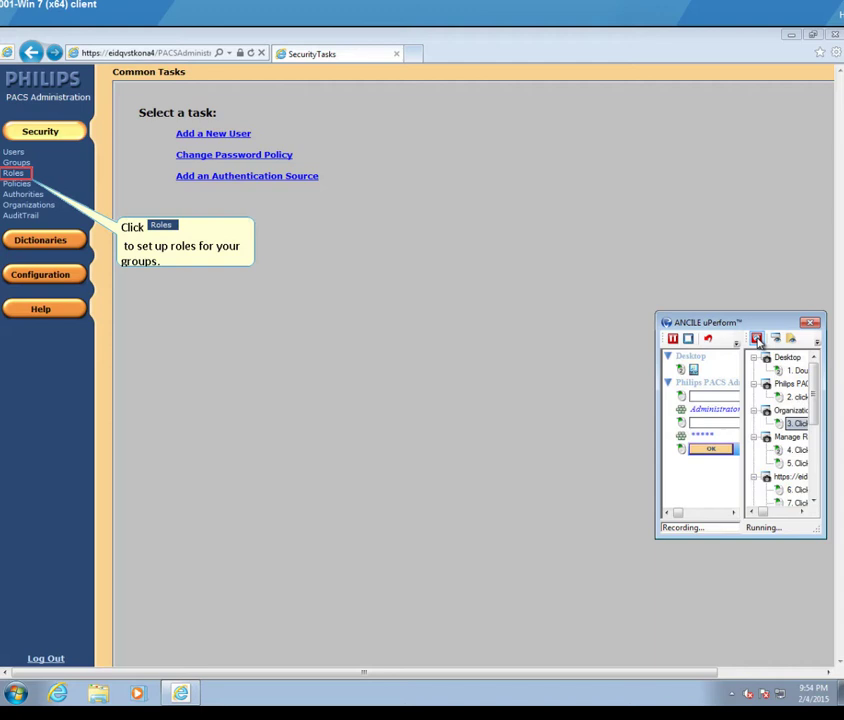
pyautogui.click(757, 341)
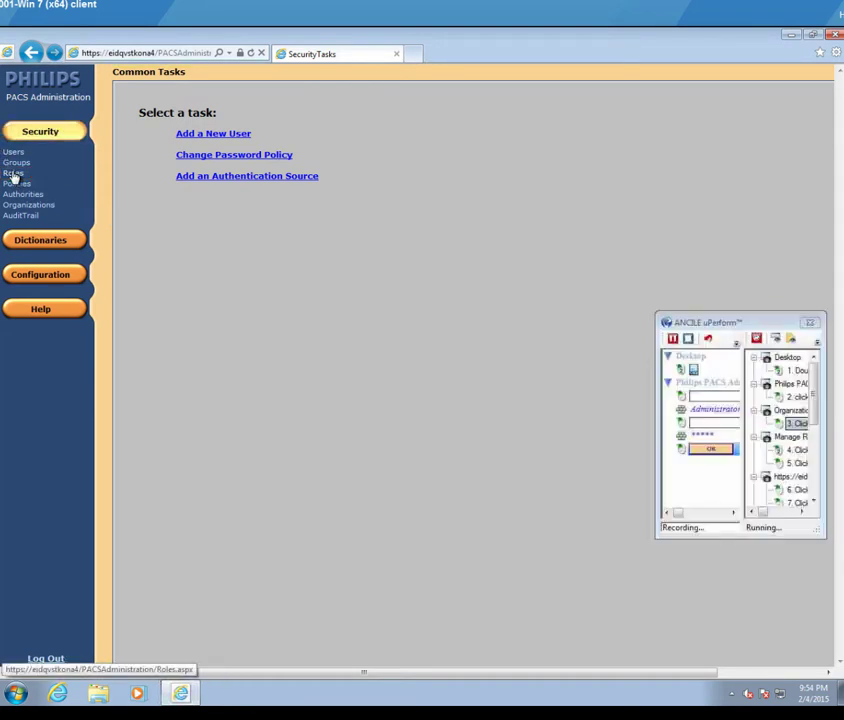
pyautogui.click(13, 174)
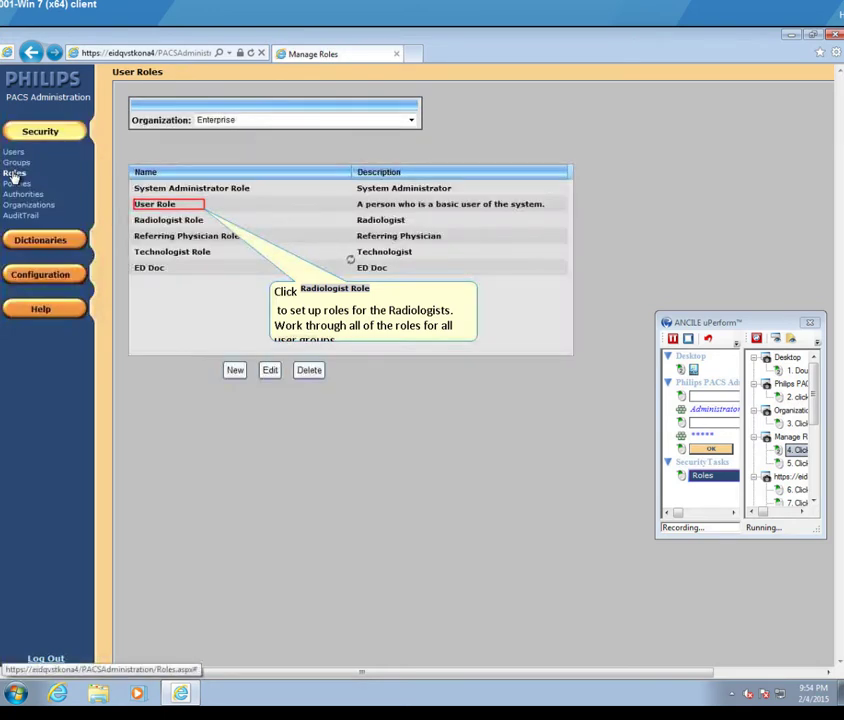
pyautogui.click(140, 172)
pyautogui.click(165, 204)
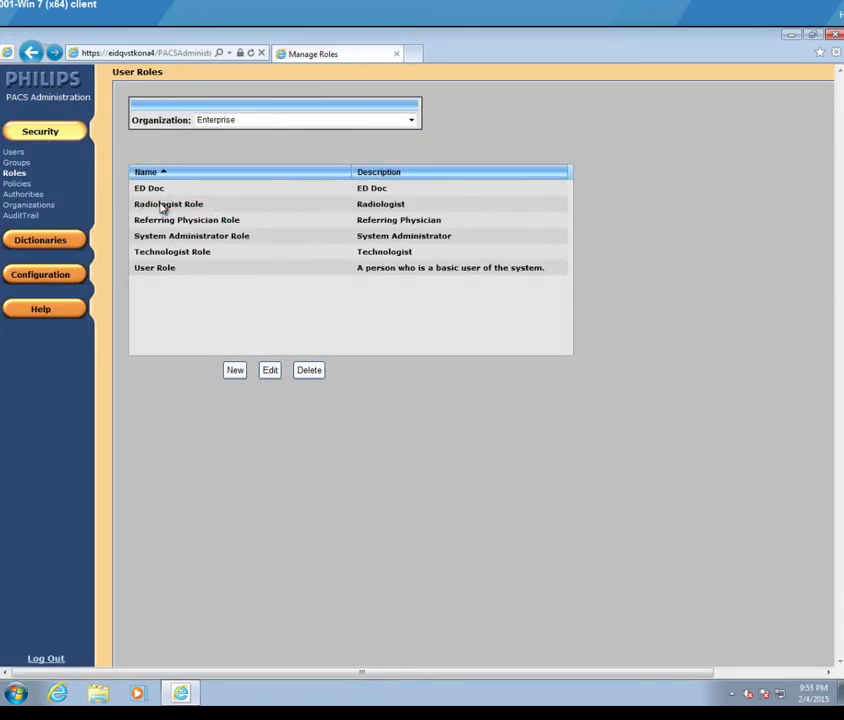
# Step: Assign the Communication: Broadcast task to the Radiologist Role and save it
pyautogui.click(270, 370)
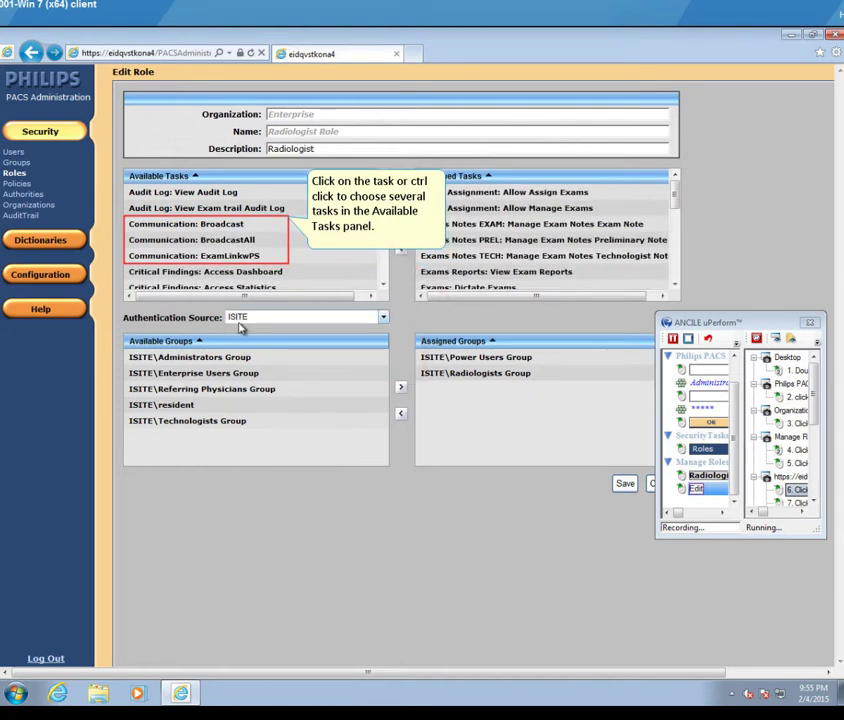
pyautogui.click(198, 226)
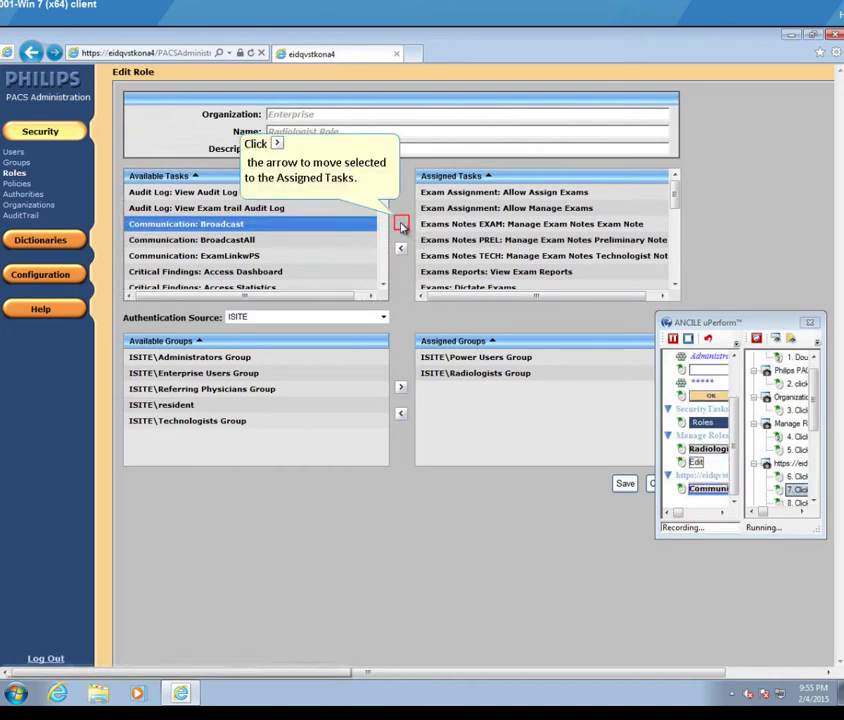
pyautogui.click(401, 226)
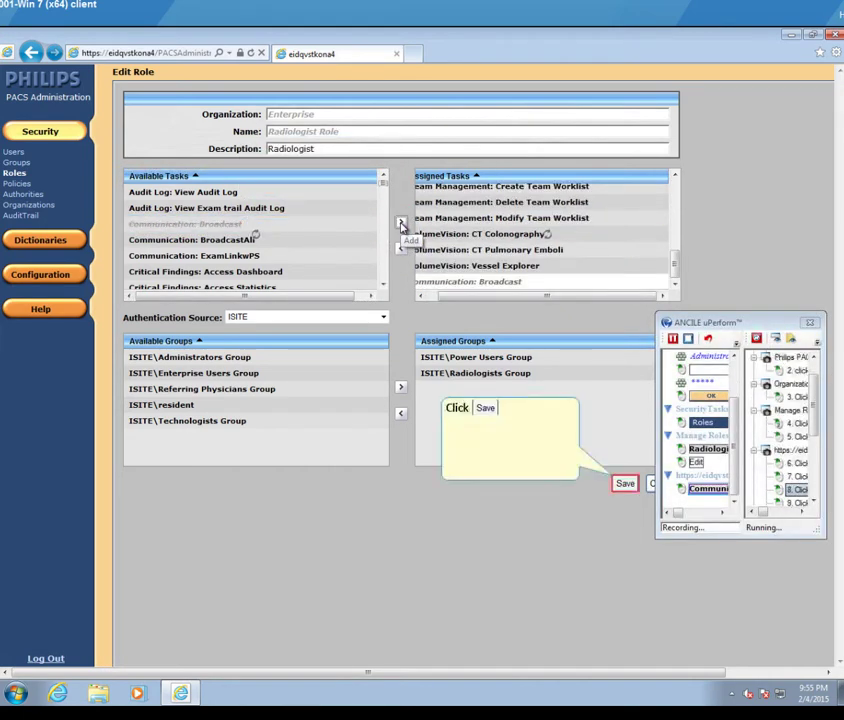
pyautogui.click(624, 484)
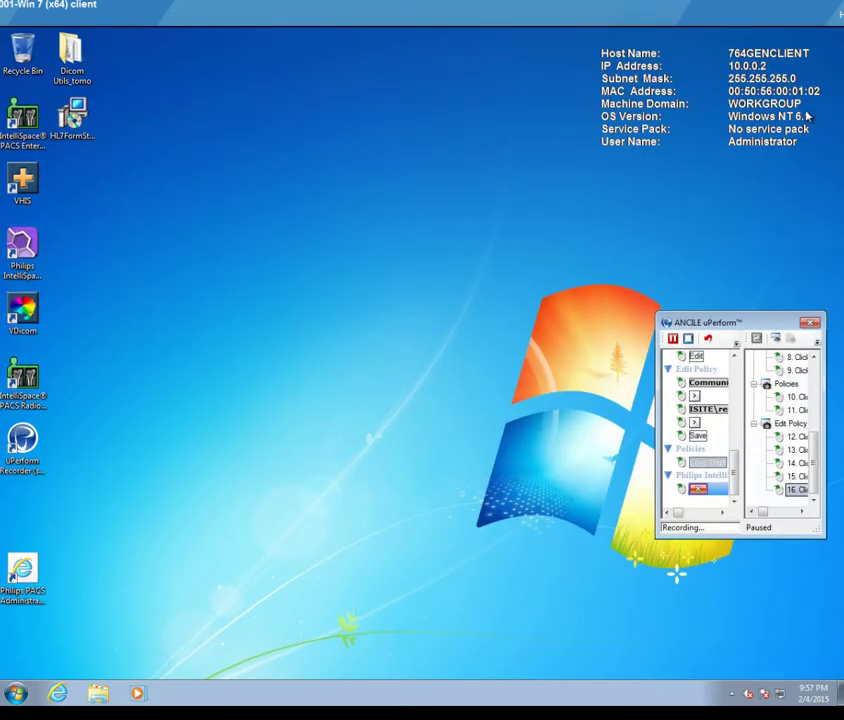
# Step: Stop the recording and delete the old Start situation step
pyautogui.click(689, 342)
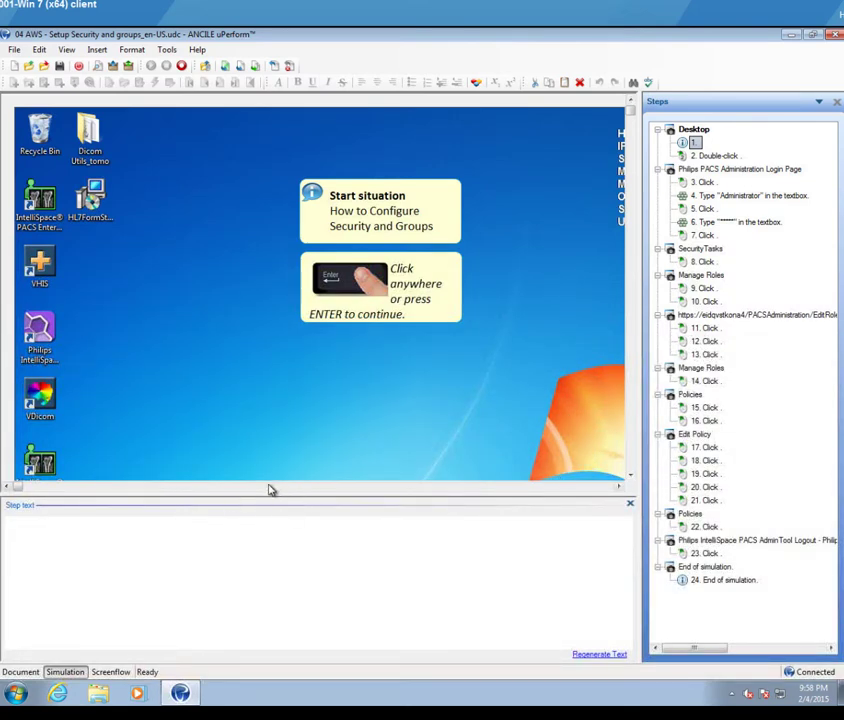
pyautogui.moveTo(269, 490); pyautogui.dragTo(31, 485)
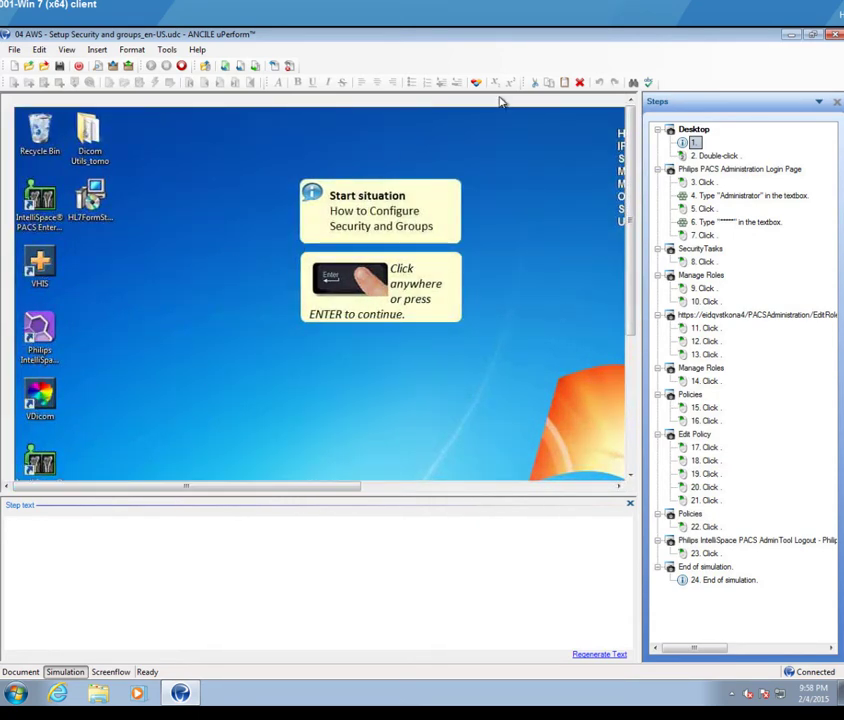
pyautogui.rightClick(694, 145)
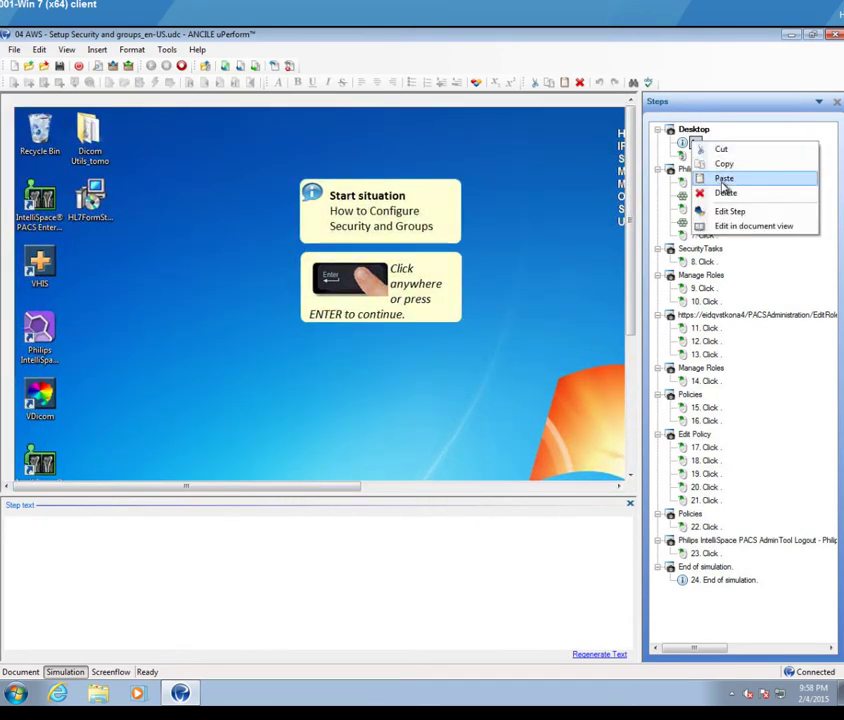
pyautogui.click(729, 193)
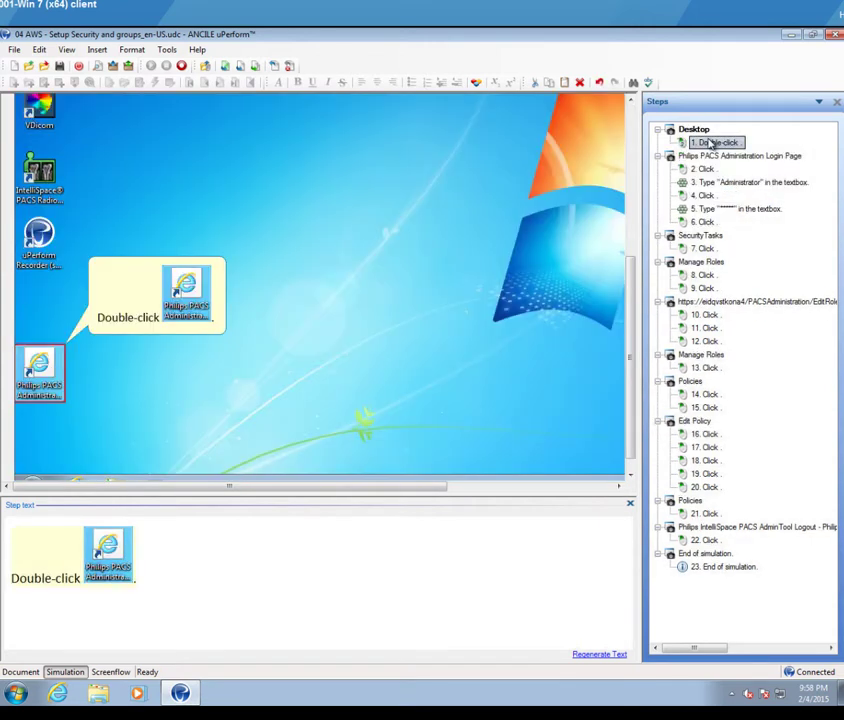
# Step: Duplicate the PACS Double-click step and clear the first copy's action, making an empty step 1
pyautogui.rightClick(711, 144)
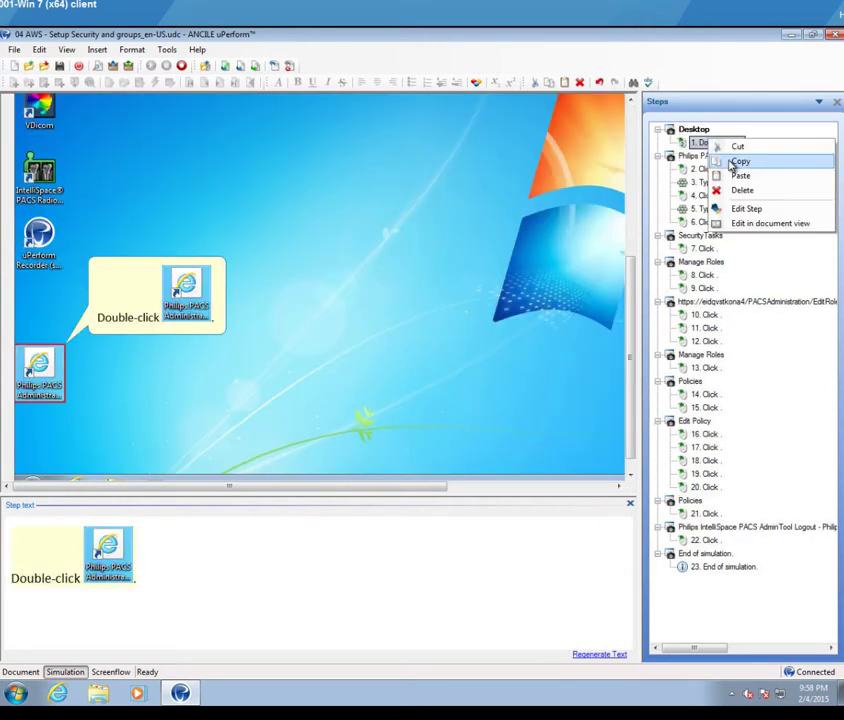
pyautogui.click(704, 142)
pyautogui.rightClick(711, 147)
pyautogui.click(729, 166)
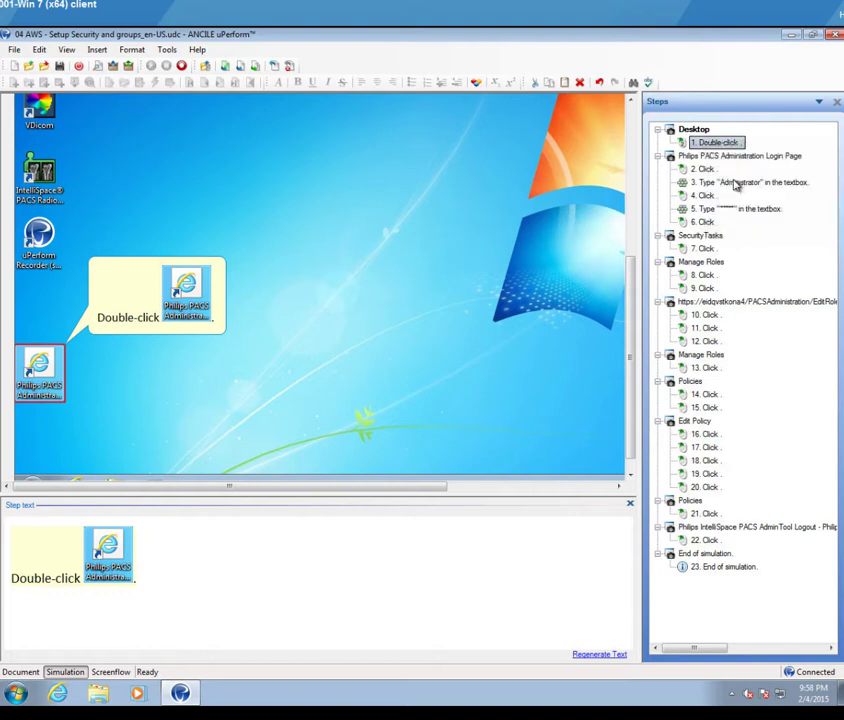
pyautogui.hotkey('ctrl', 'v')
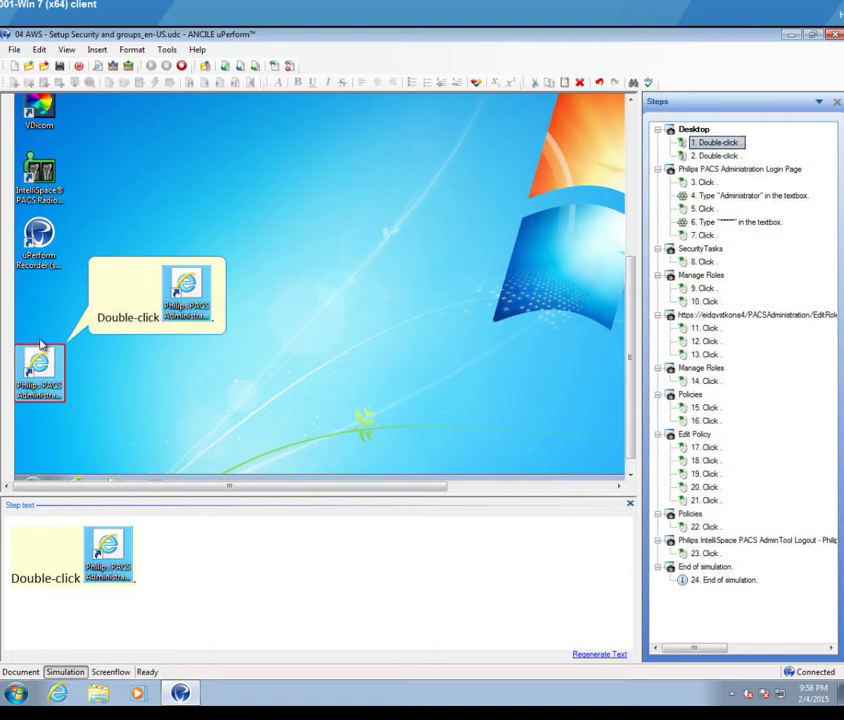
pyautogui.press('Delete')
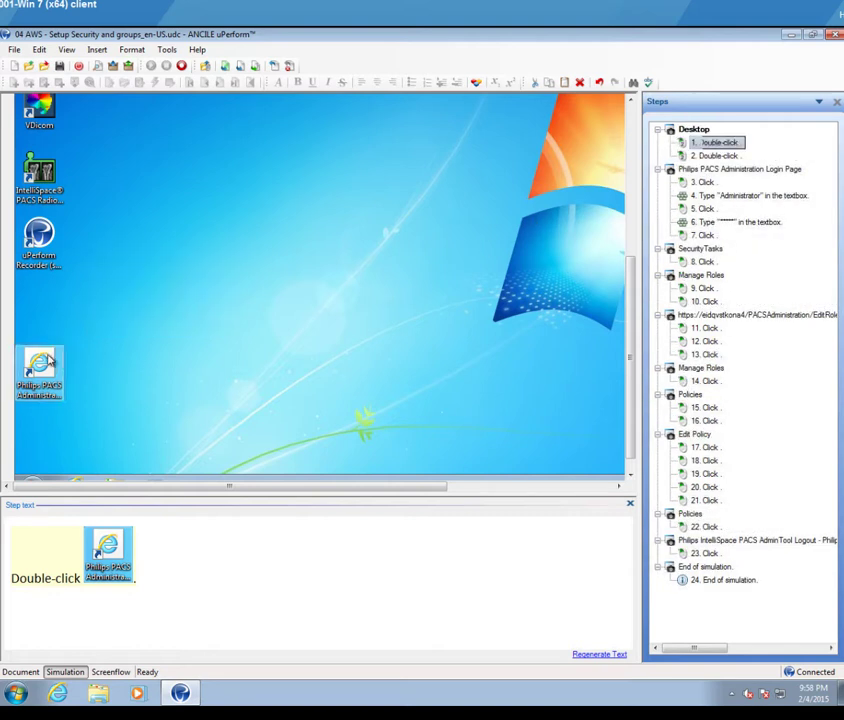
# Step: Insert a Start situation note, centred and enlarged on the slide
pyautogui.click(97, 52)
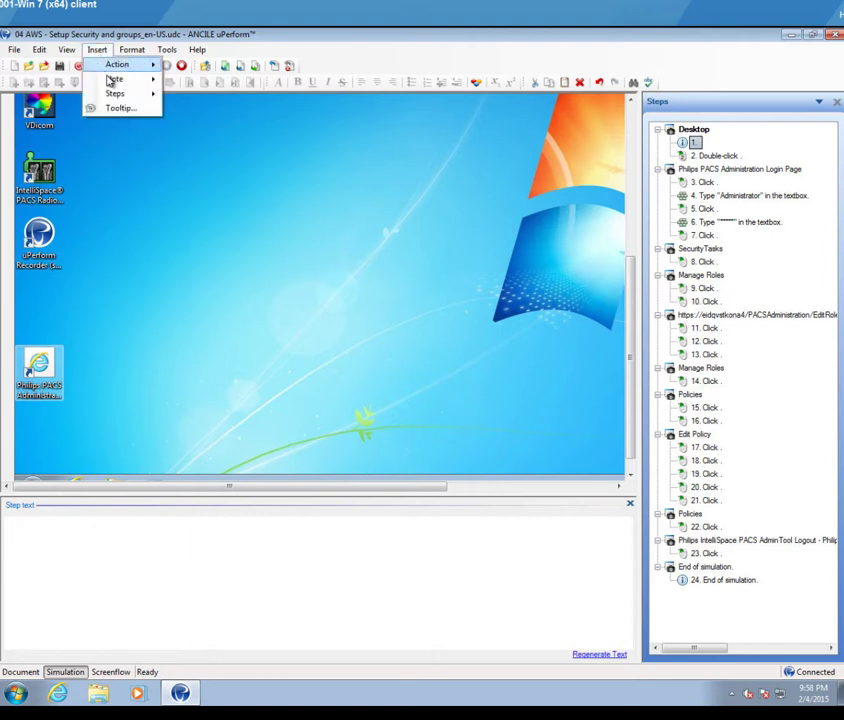
pyautogui.moveTo(112, 80)
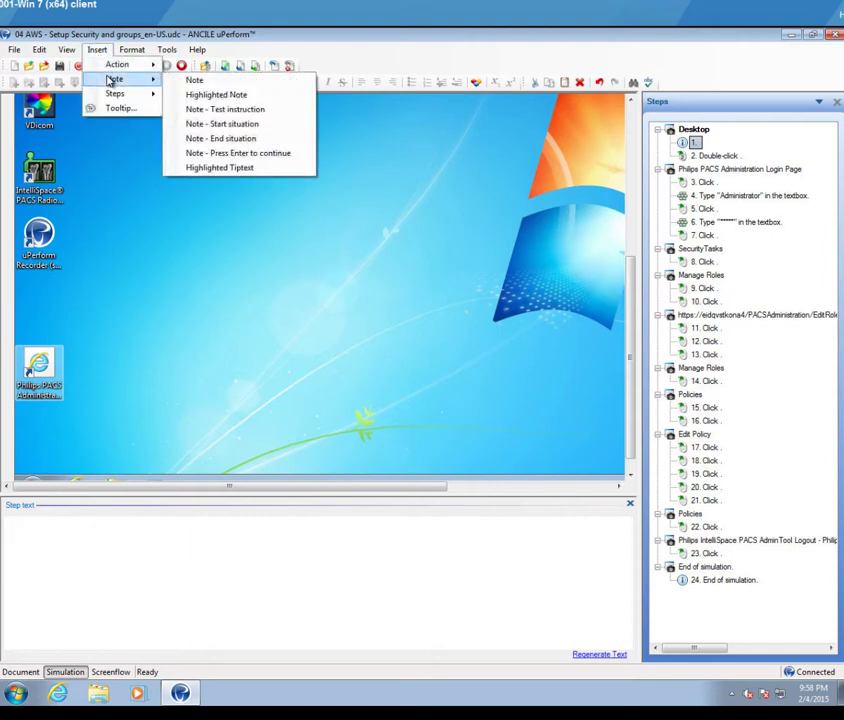
pyautogui.click(224, 124)
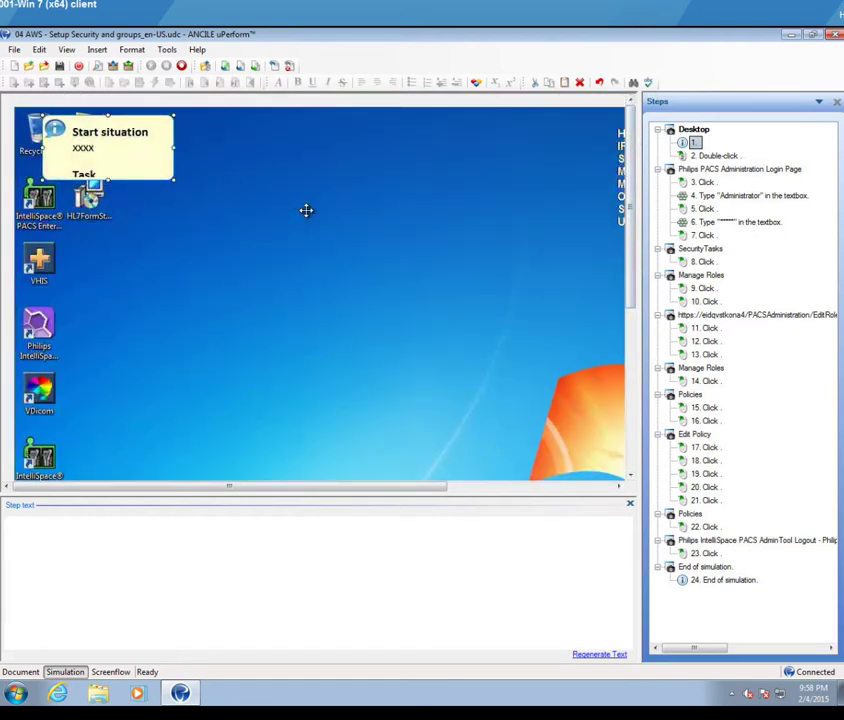
pyautogui.moveTo(146, 166); pyautogui.dragTo(497, 330)
pyautogui.moveTo(390, 275); pyautogui.dragTo(292, 228)
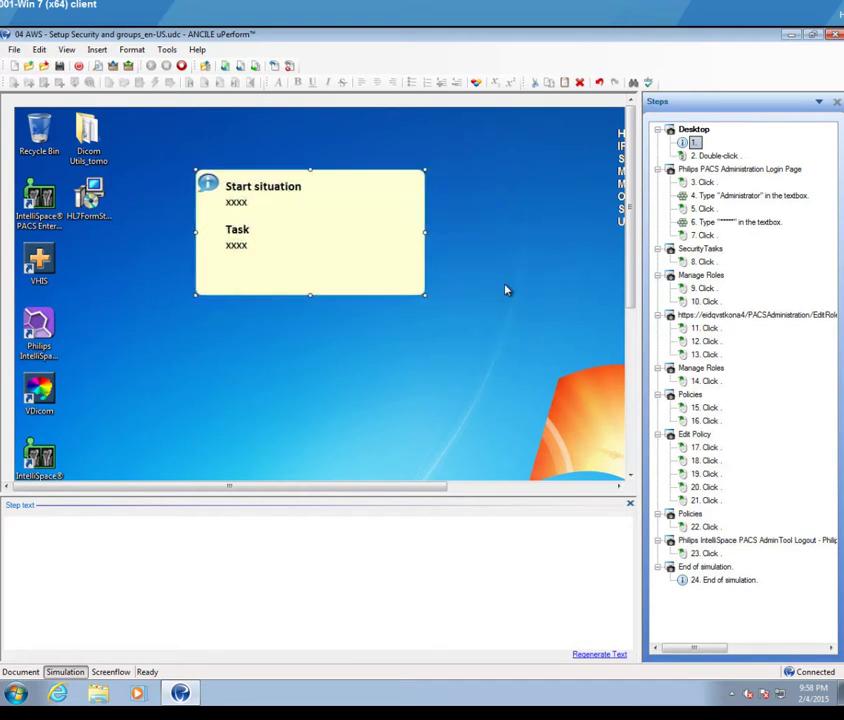
pyautogui.click(462, 283)
# Step: Add a 'Press Enter to continue' note placed below the Start situation note
pyautogui.click(102, 54)
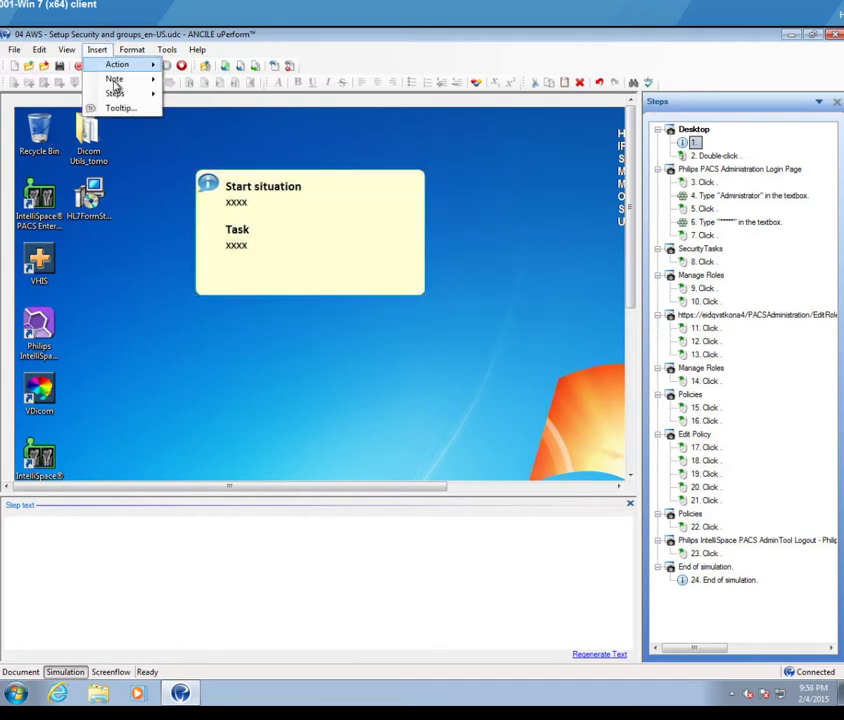
pyautogui.moveTo(120, 79)
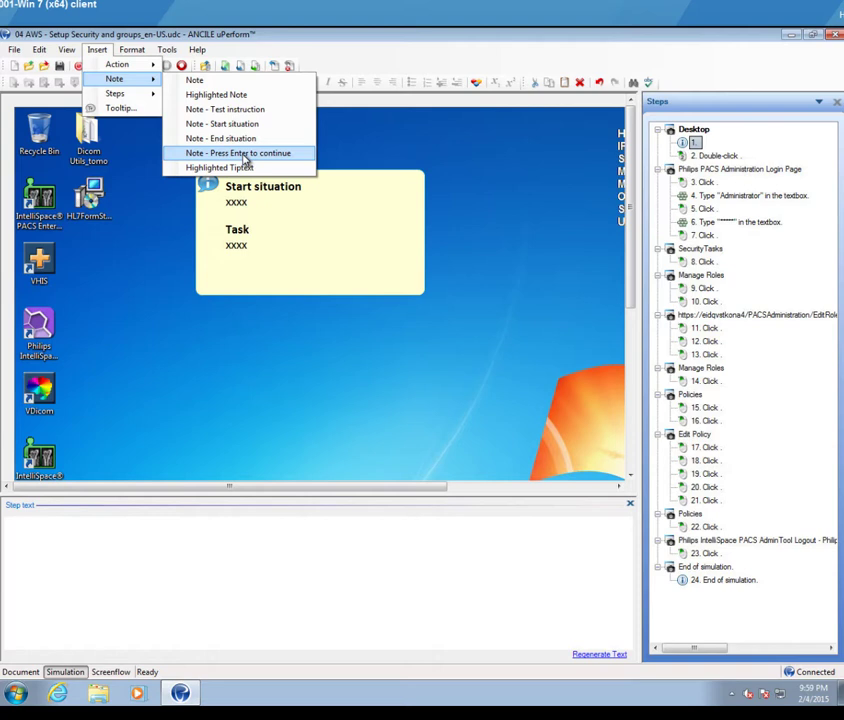
pyautogui.click(244, 160)
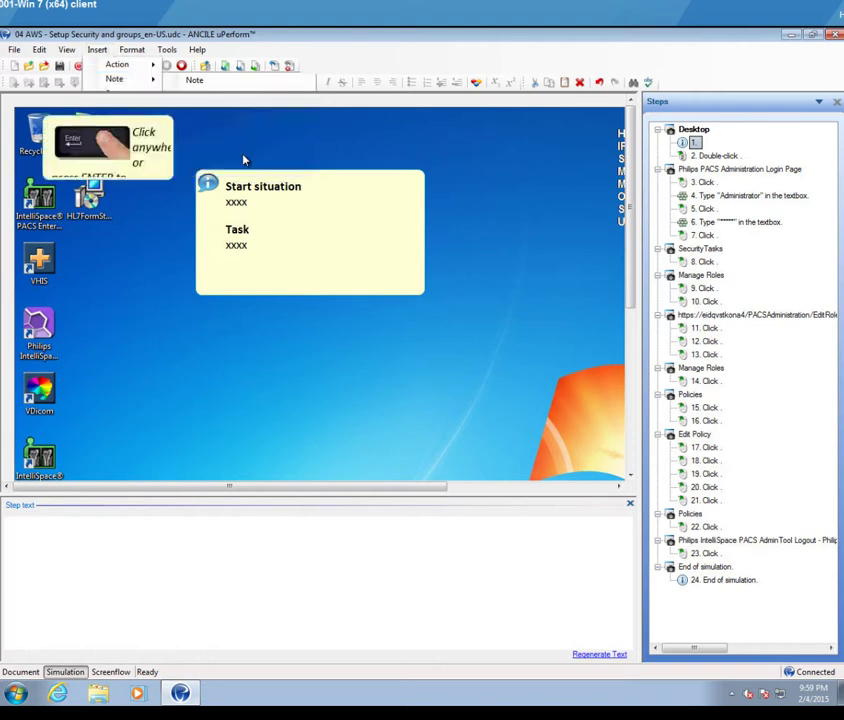
pyautogui.moveTo(177, 199); pyautogui.dragTo(424, 346)
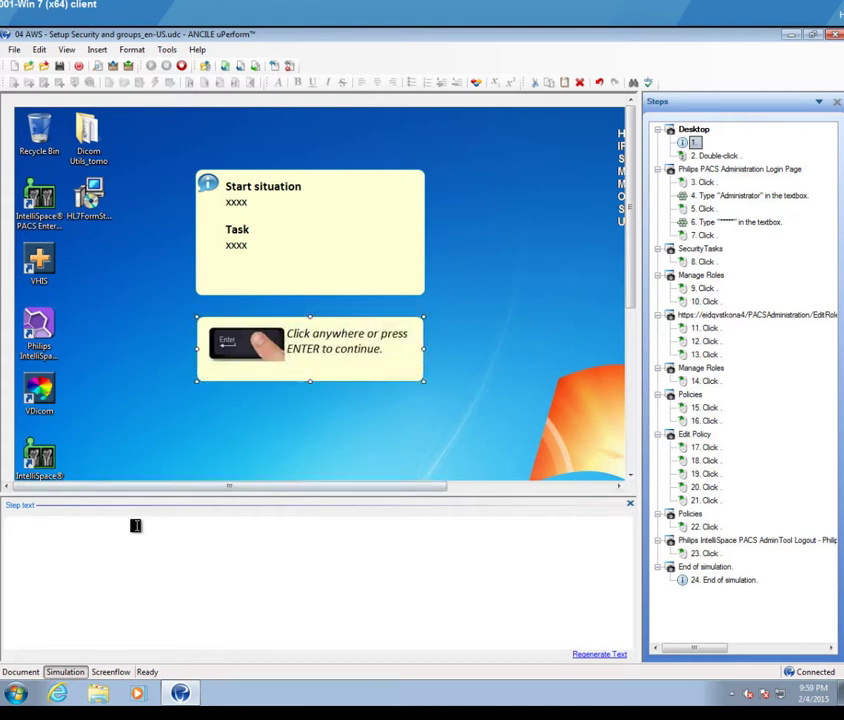
# Step: Enter 'Start Situation' as step 1's text, then start saving the simulation
pyautogui.write('Start Situation')
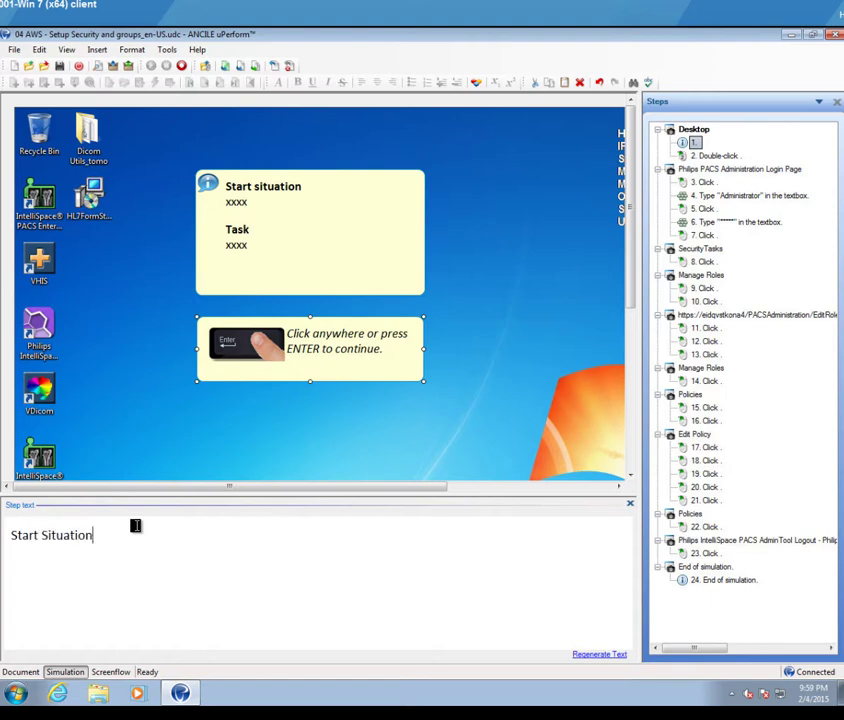
pyautogui.click(162, 462)
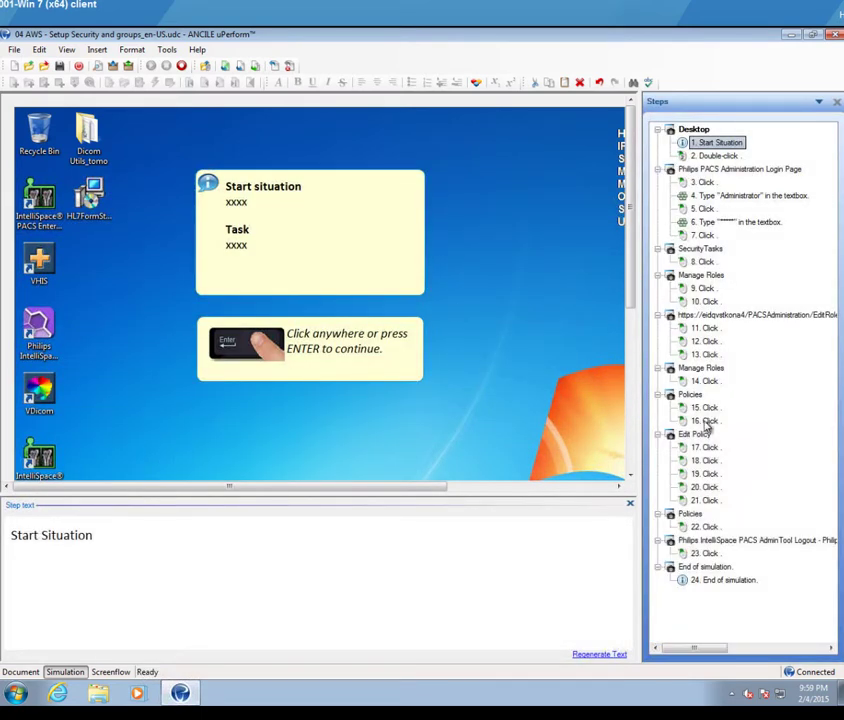
pyautogui.click(60, 66)
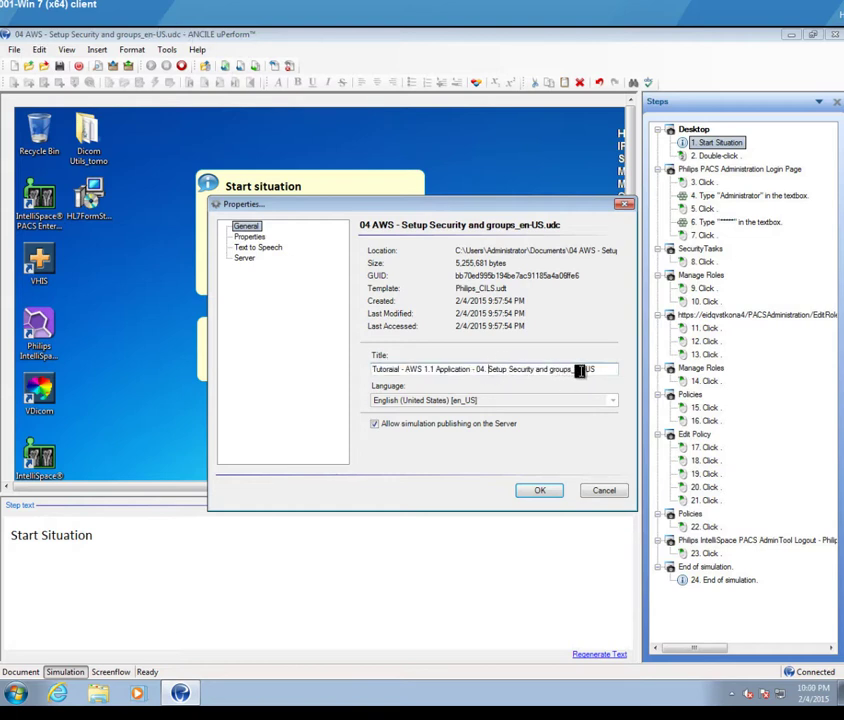
# Step: Trim '_en-US' so the title ends '04. Setup Security and groups', and save
pyautogui.moveTo(571, 370); pyautogui.dragTo(611, 369)
pyautogui.press('BackSpace')
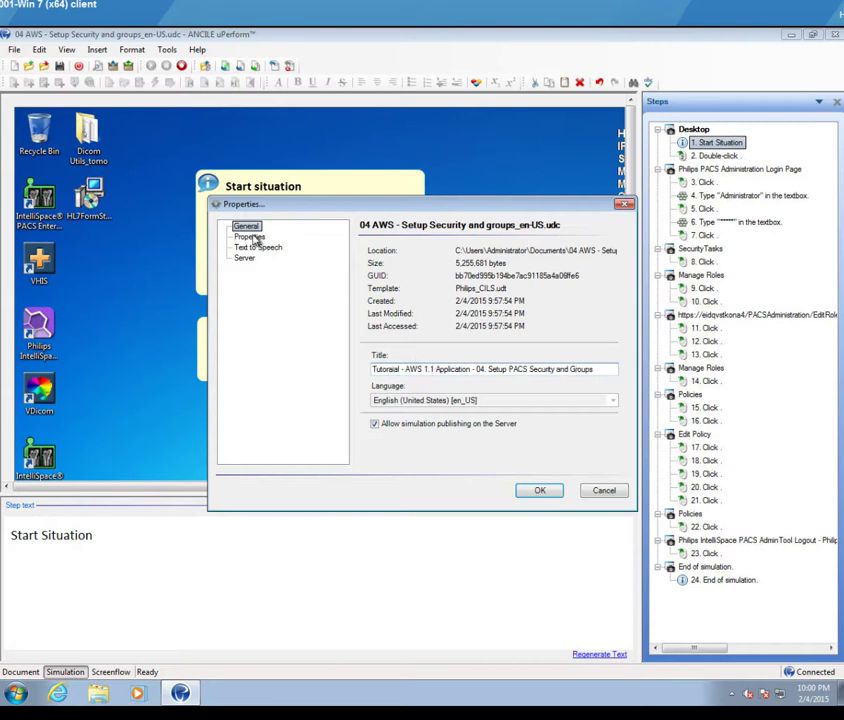
pyautogui.click(250, 237)
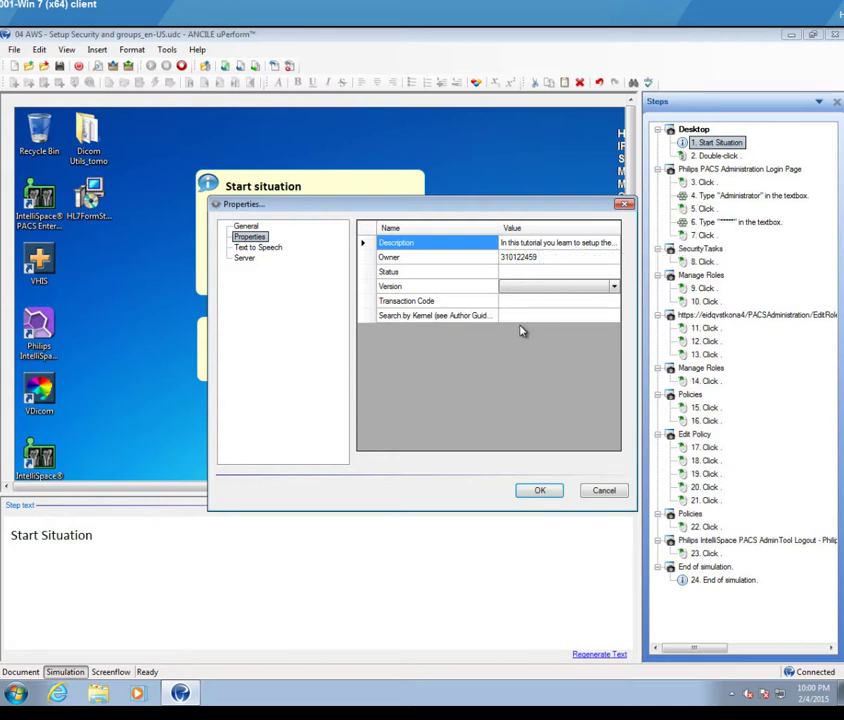
pyautogui.click(540, 490)
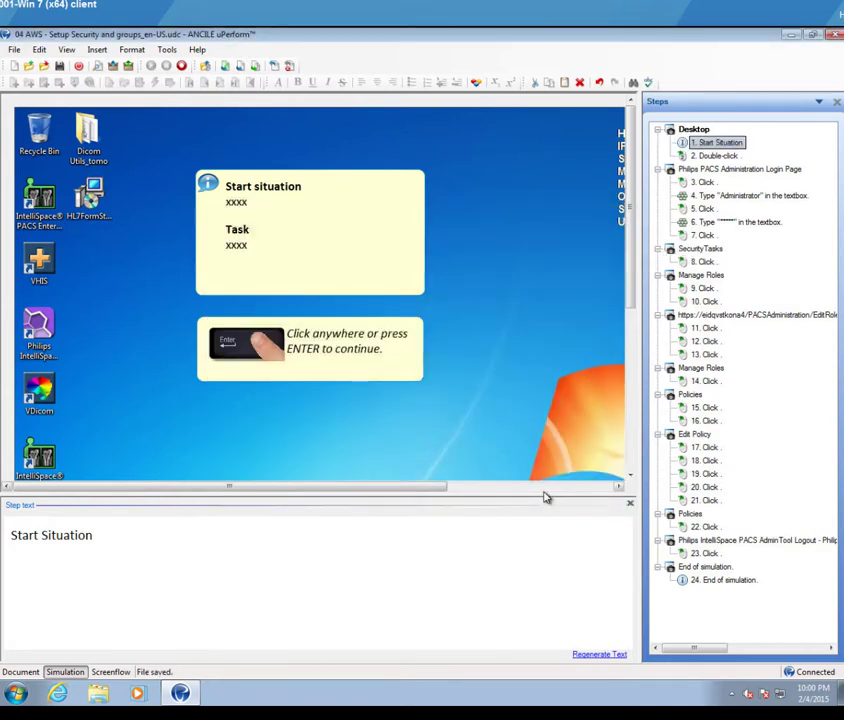
pyautogui.click(12, 50)
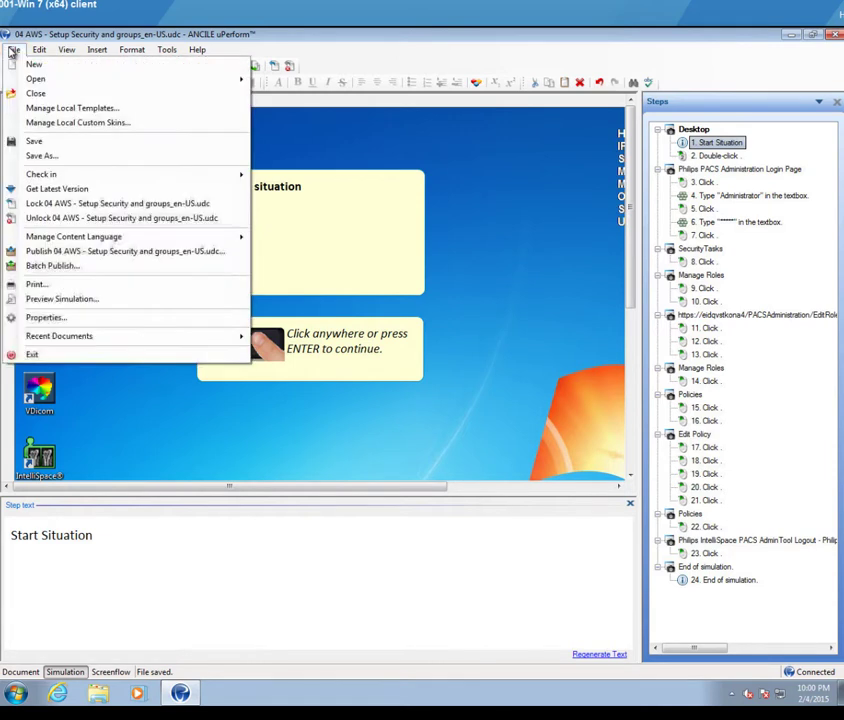
# Step: Save as '04 AWS - Setup Security and groups' in Documents, replacing the existing file
pyautogui.click(58, 157)
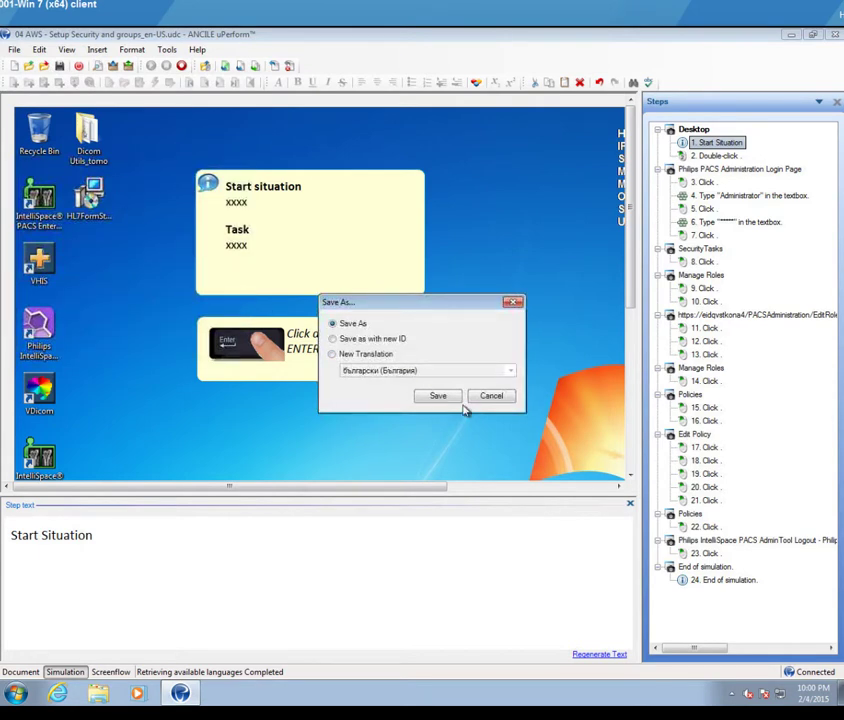
pyautogui.click(449, 399)
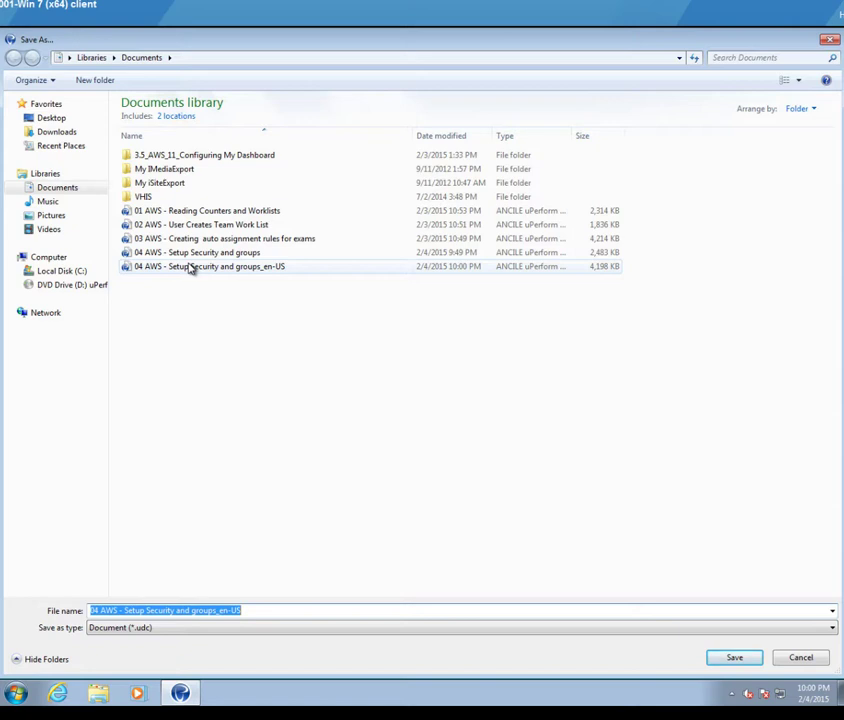
pyautogui.click(190, 252)
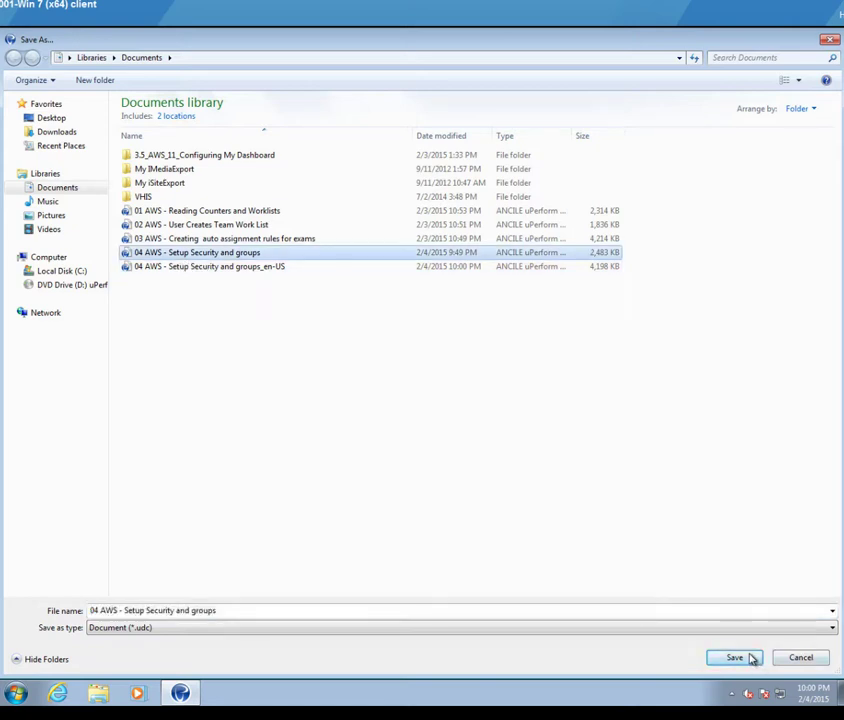
pyautogui.click(735, 657)
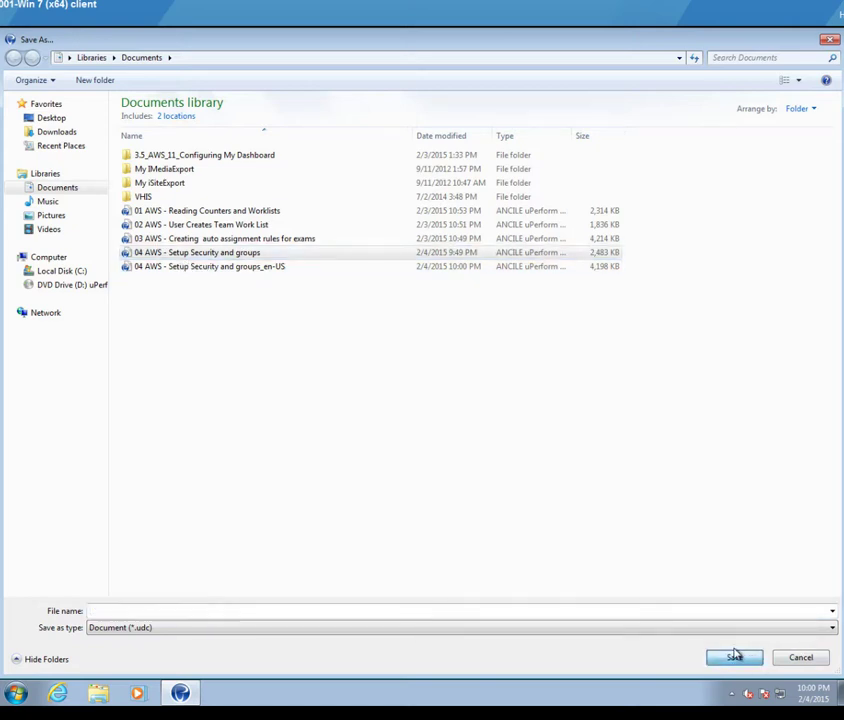
pyautogui.click(454, 369)
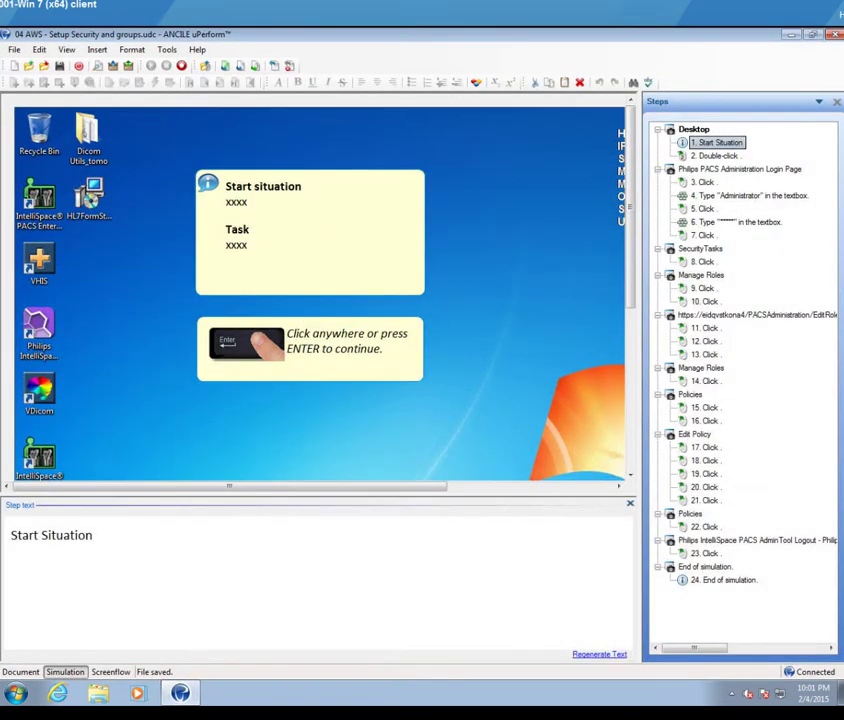
# Step: Check in '04 AWS - Setup Security and groups.udc' to the AWS 1.1 Application Training folder
pyautogui.click(14, 49)
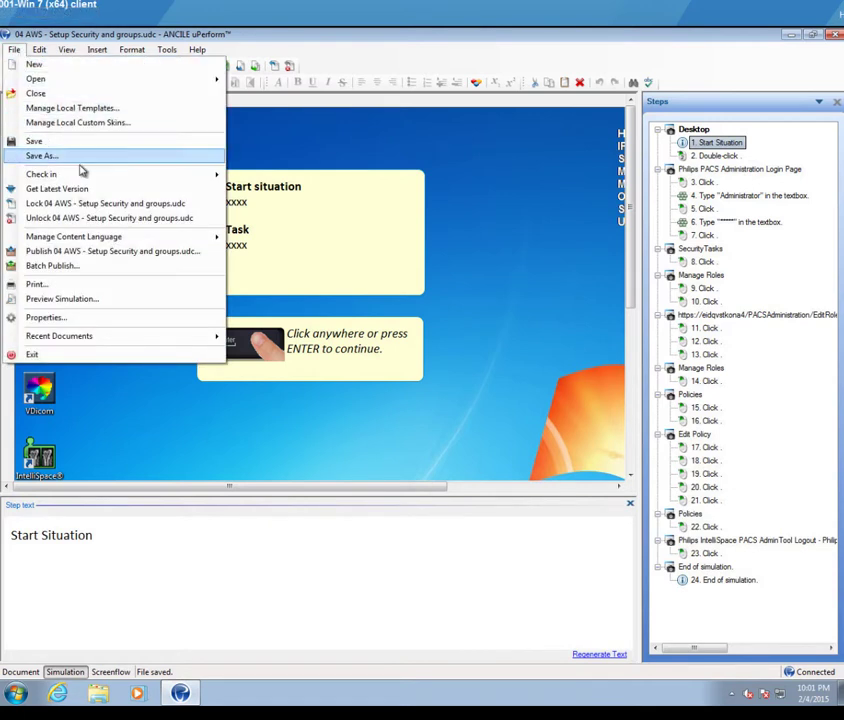
pyautogui.moveTo(90, 175)
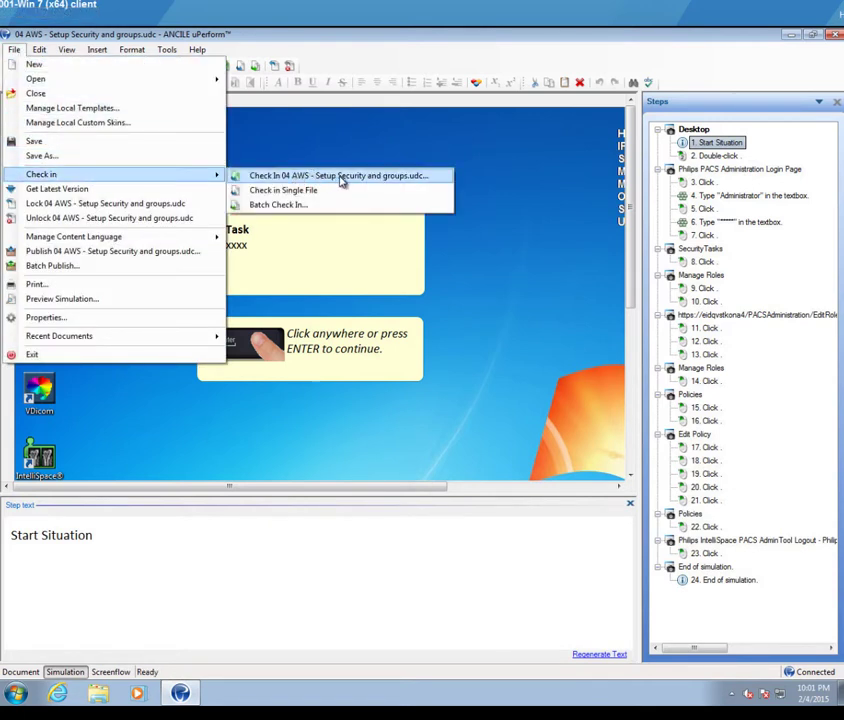
pyautogui.click(406, 179)
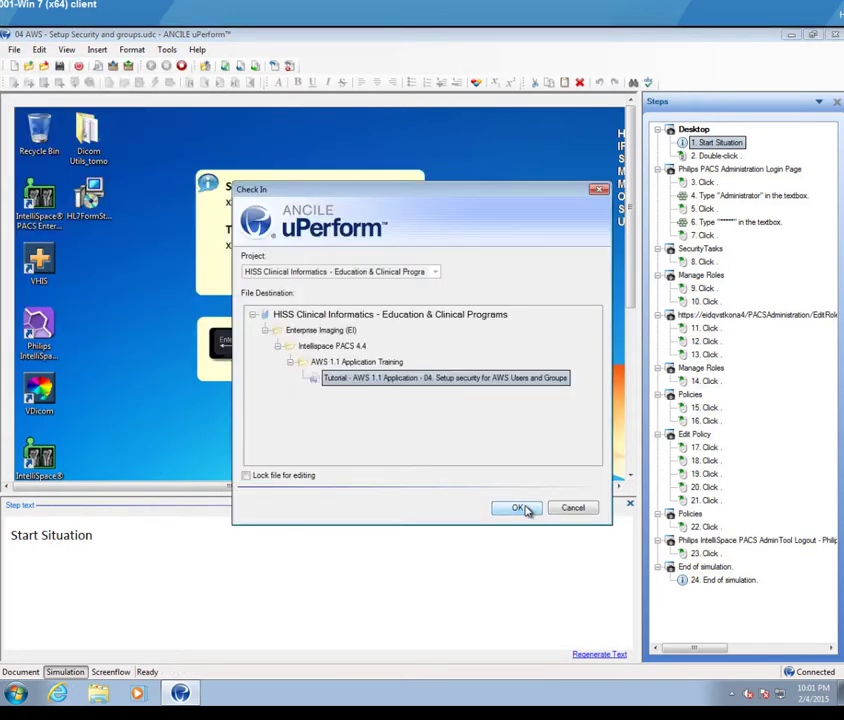
pyautogui.click(520, 508)
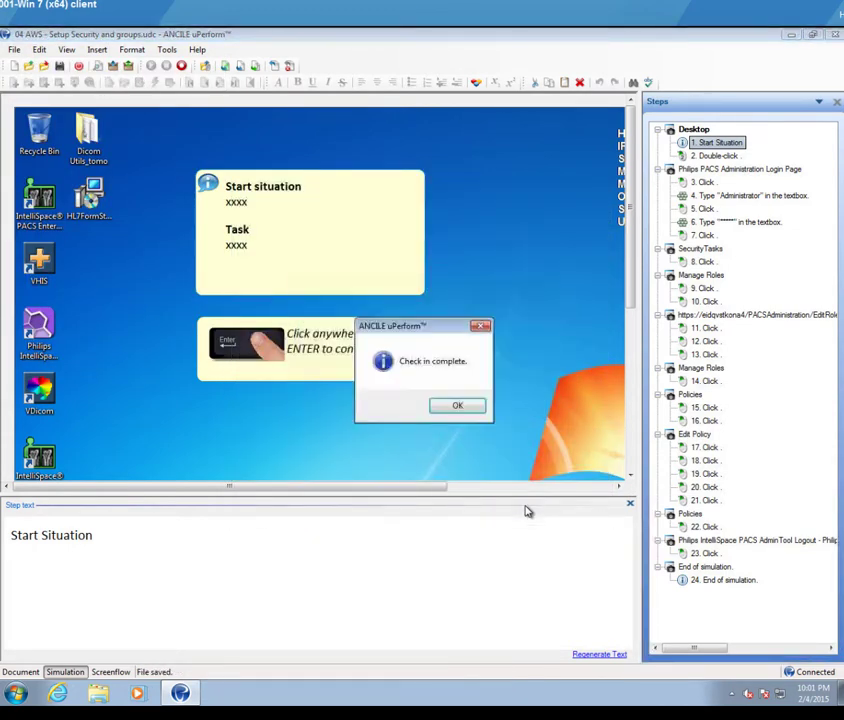
pyautogui.click(459, 407)
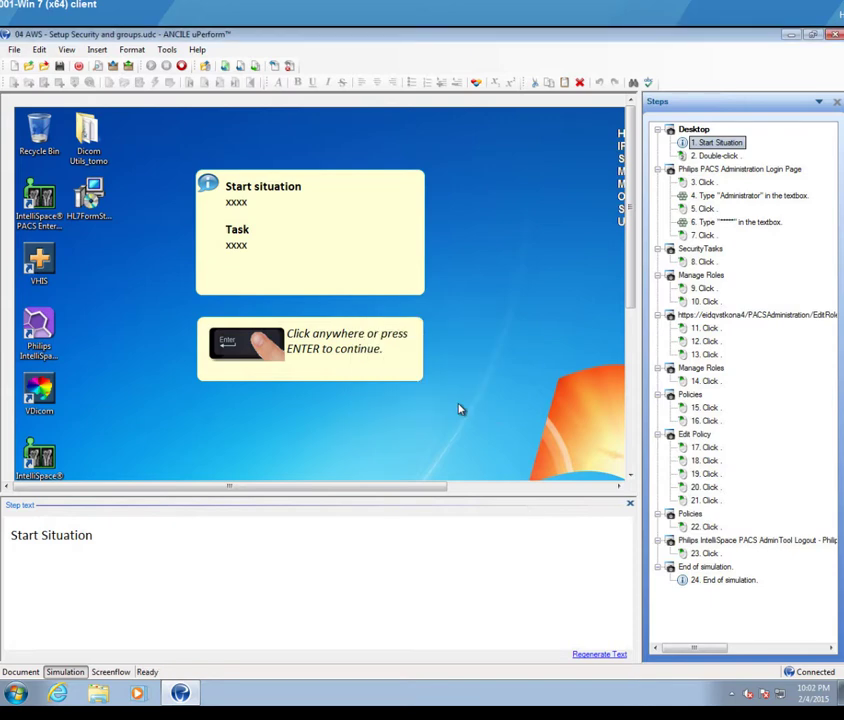
pyautogui.click(98, 693)
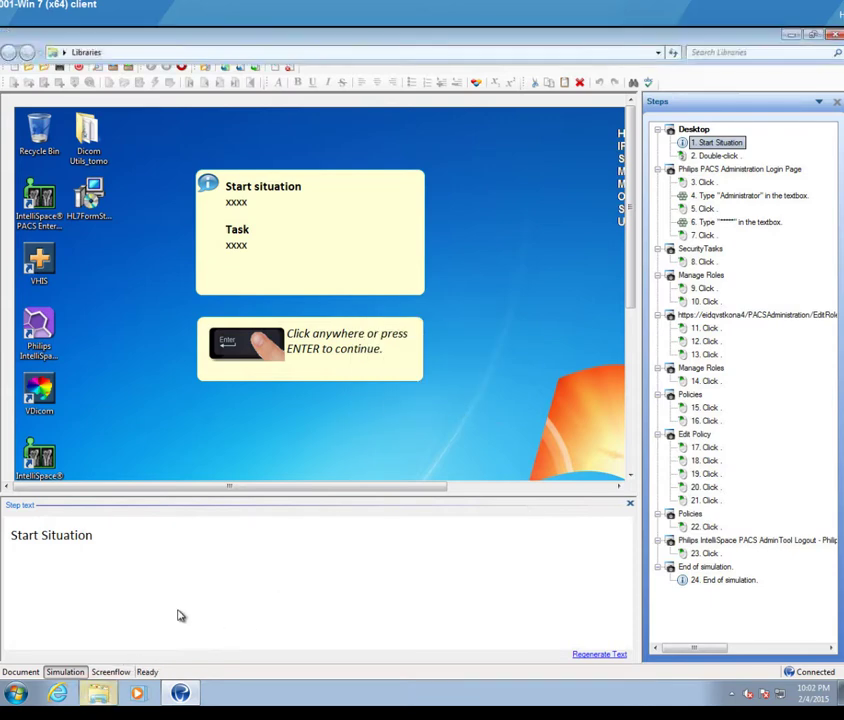
# Step: Send '04 AWS - Setup Security and groups_en-US' from Documents to the Recycle Bin
pyautogui.doubleClick(320, 142)
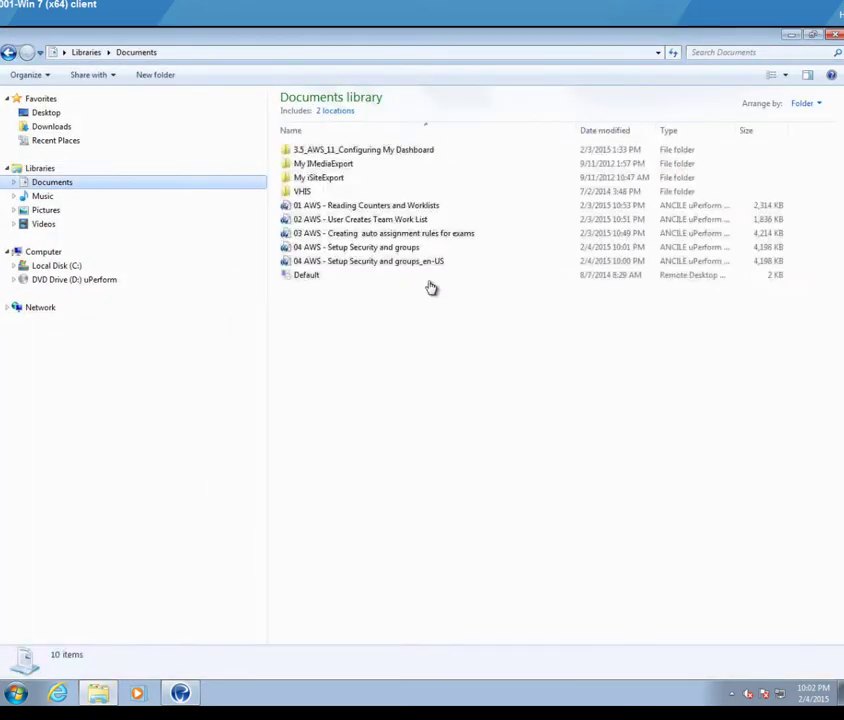
pyautogui.click(386, 262)
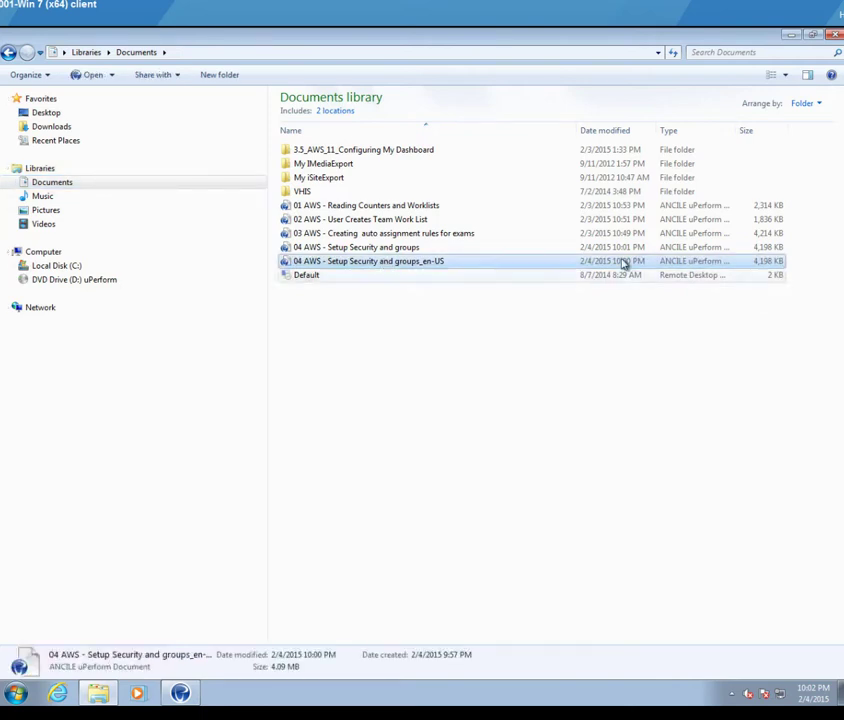
pyautogui.click(422, 262)
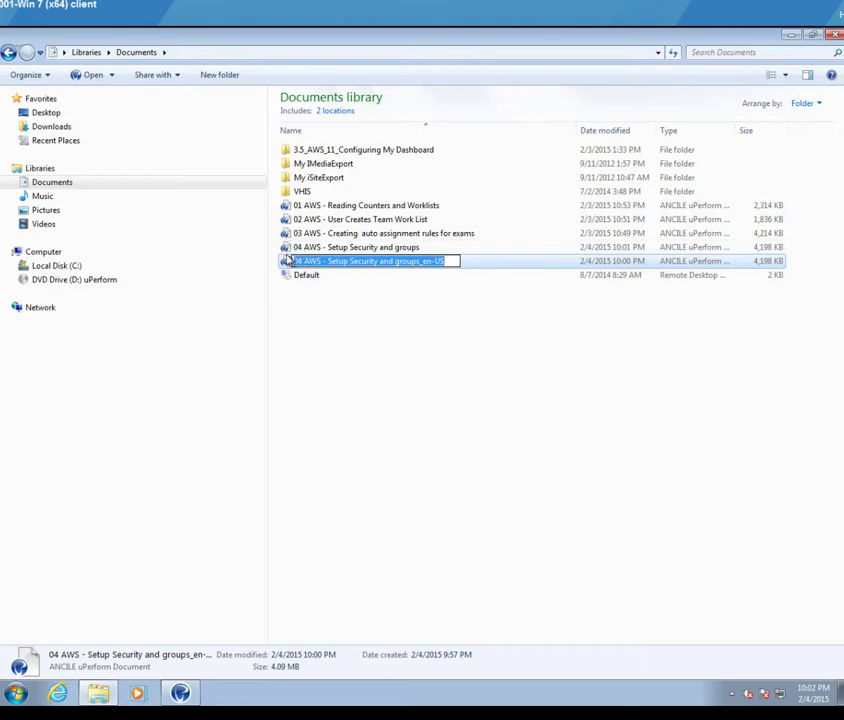
pyautogui.press('Return')
pyautogui.press('Delete')
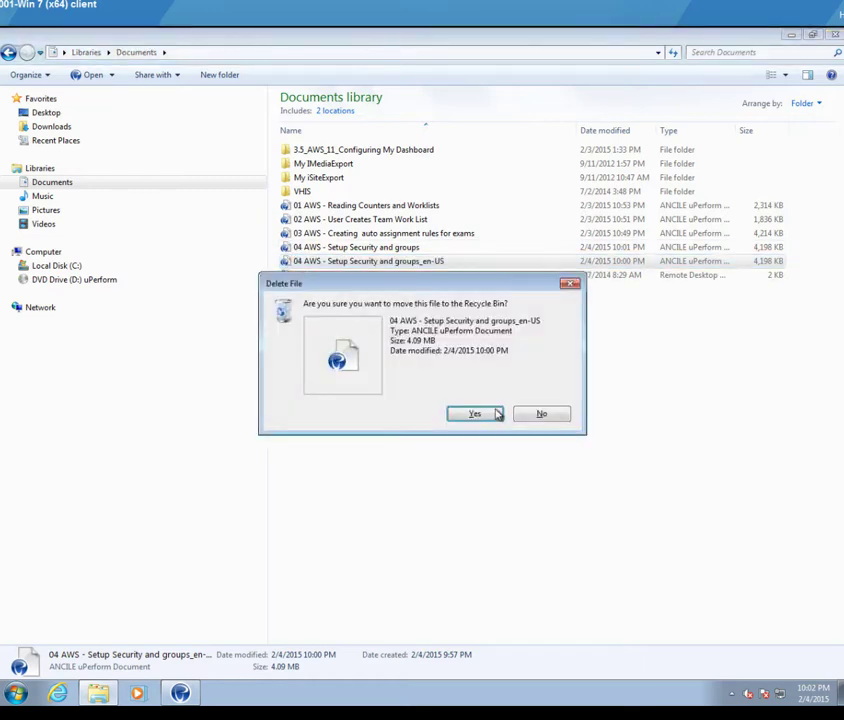
pyautogui.click(494, 414)
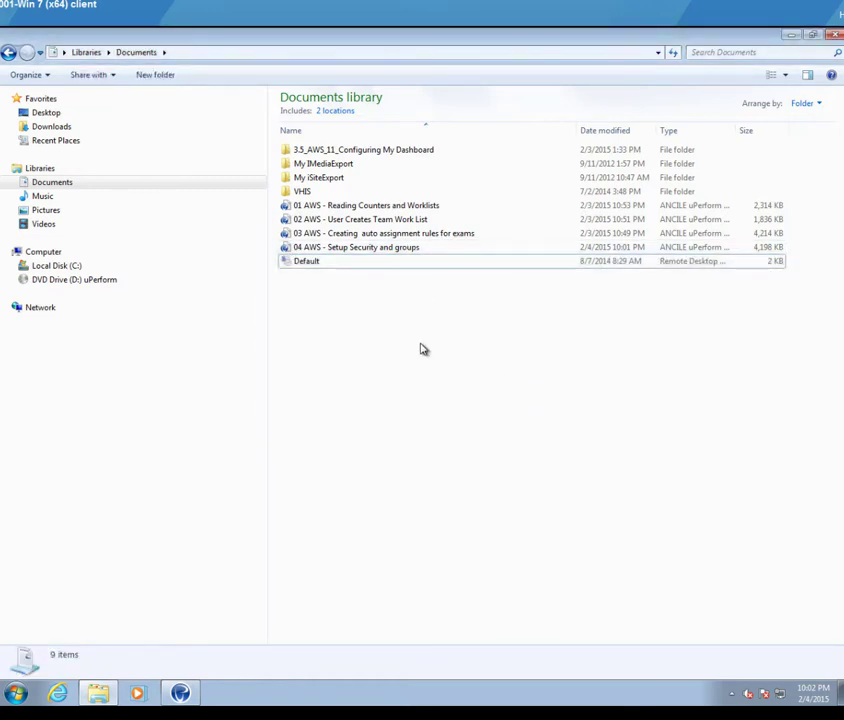